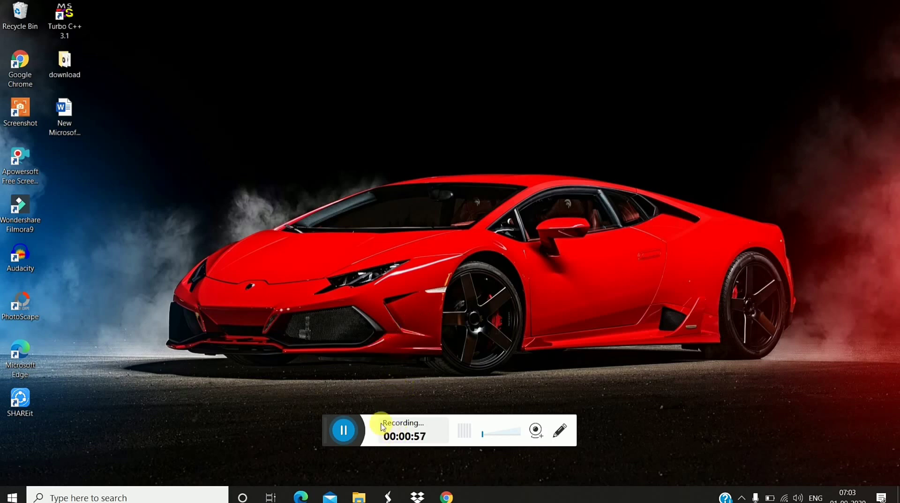
# Step: Bring the Google Chrome window with its New Tab page to the front
pyautogui.click(449, 496)
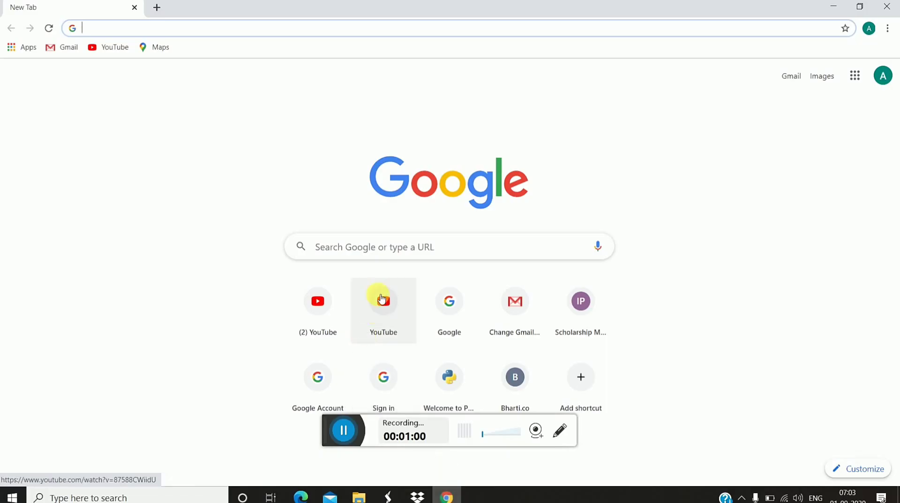
# Step: Open the sarkarijob.co website from the 'sarkari job.co' search suggestion
pyautogui.click(403, 247)
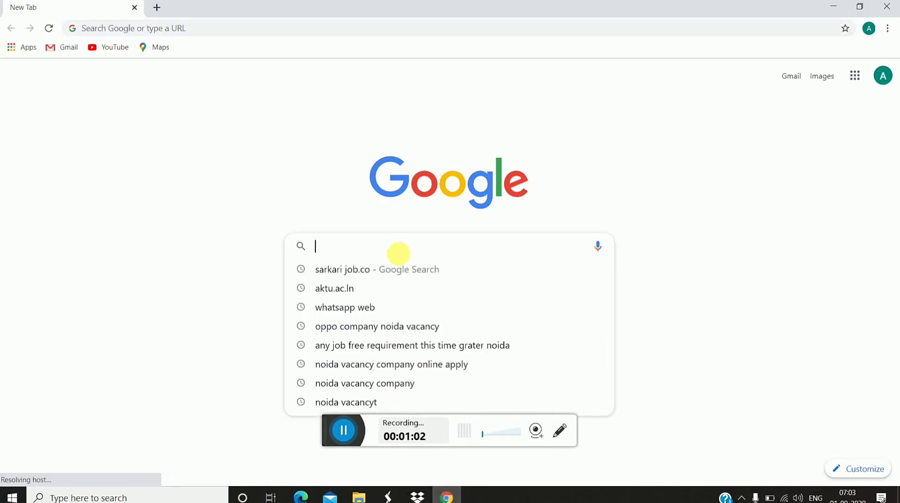
pyautogui.click(376, 277)
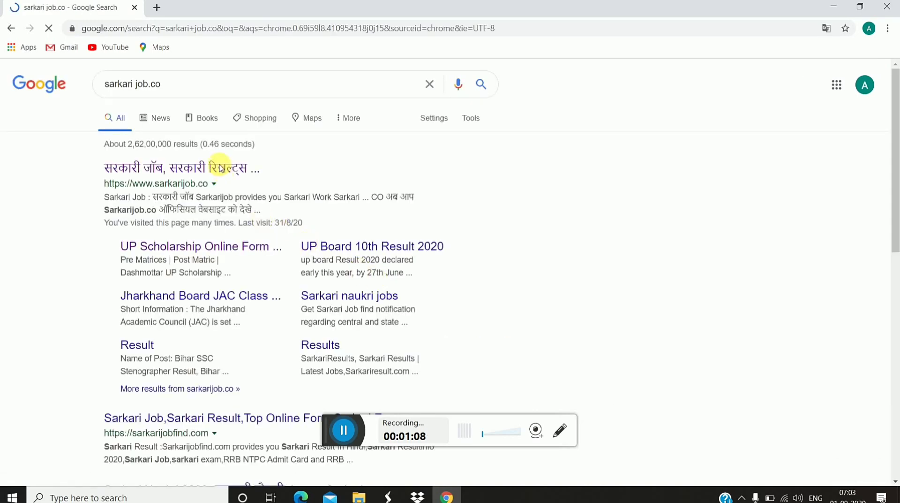
pyautogui.click(223, 169)
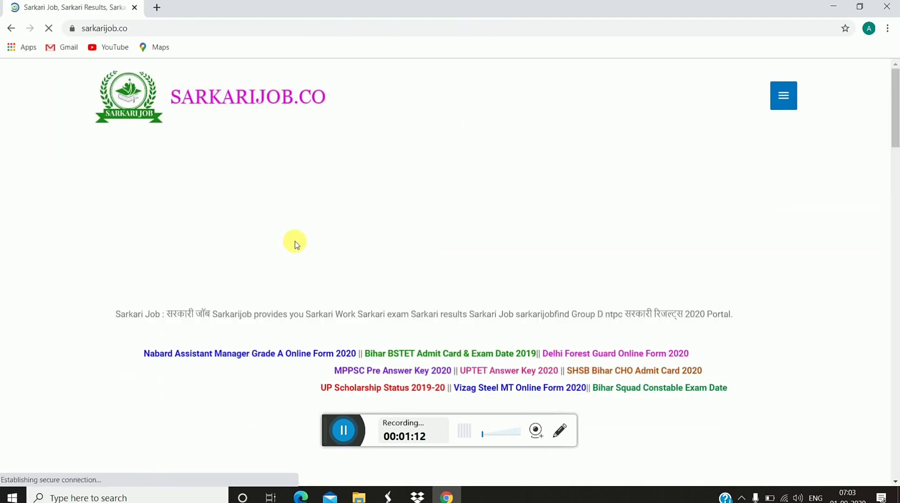
# Step: Open the UP Scholarship Online form 2020-21 article and follow its Apply Online For Postmatric link
pyautogui.scroll(-3, 296, 234)
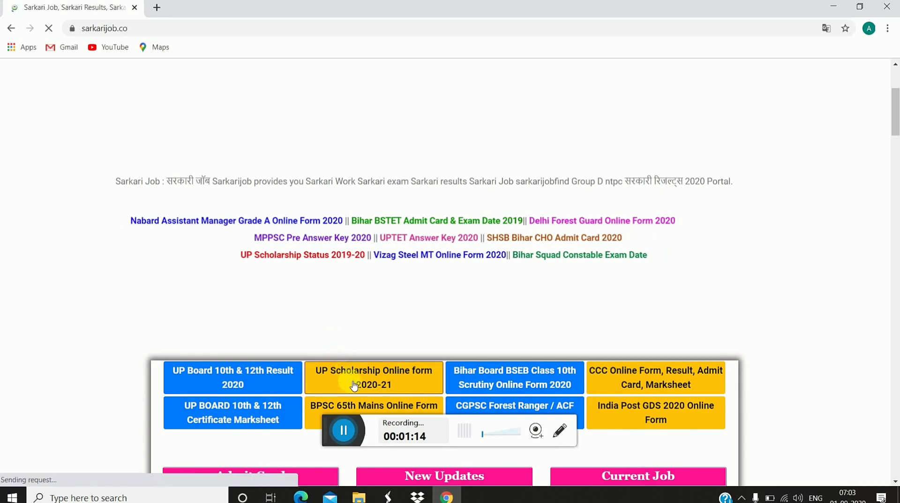
pyautogui.click(354, 385)
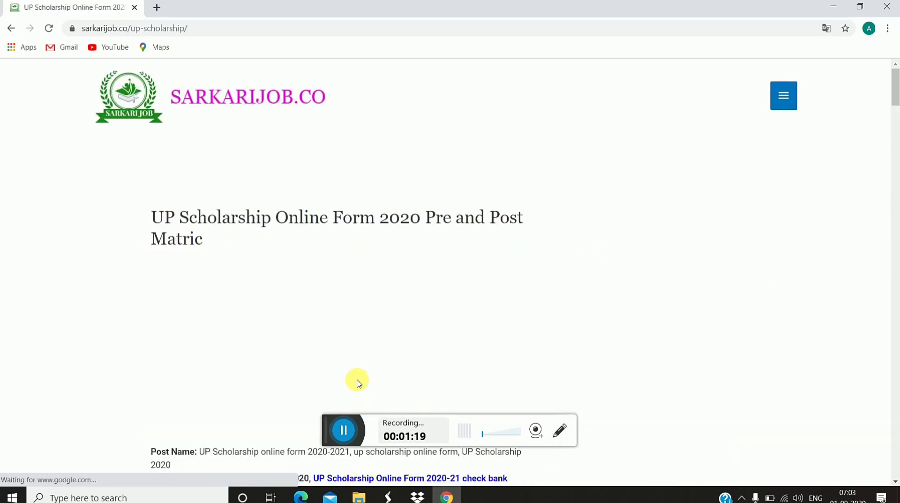
pyautogui.scroll(-15, 359, 383)
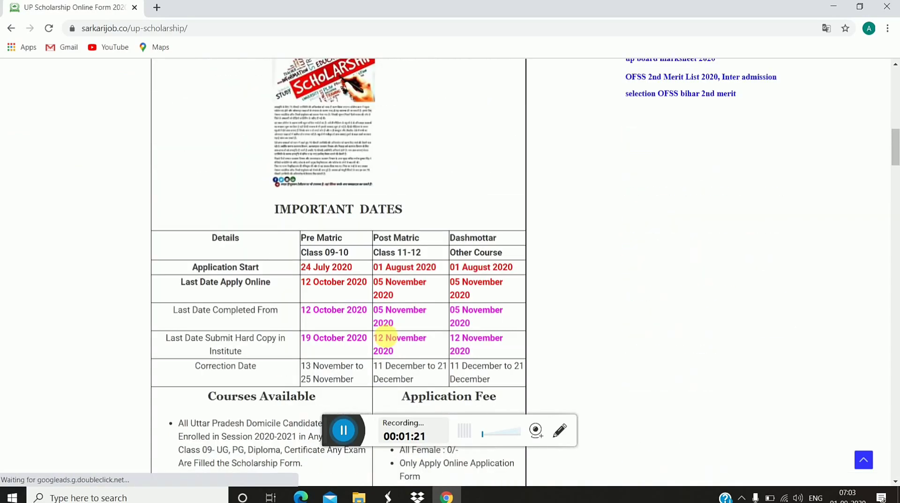
pyautogui.scroll(-18, 384, 337)
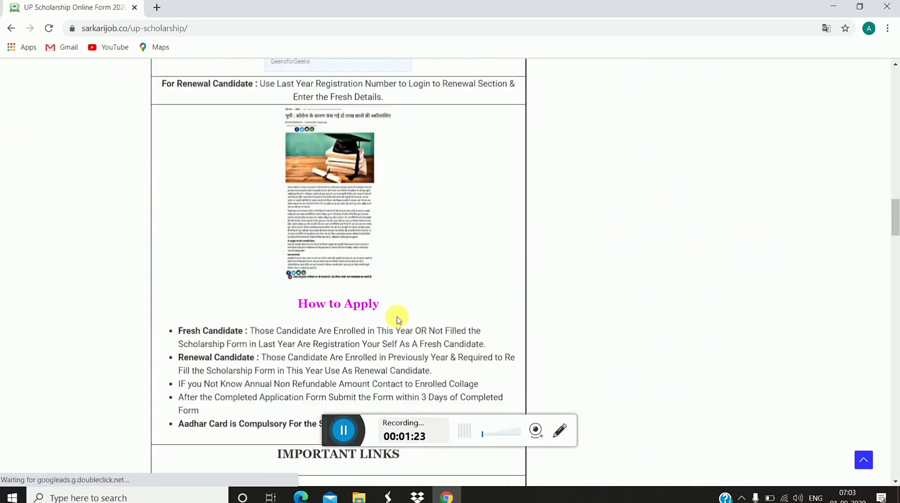
pyautogui.scroll(-8, 399, 317)
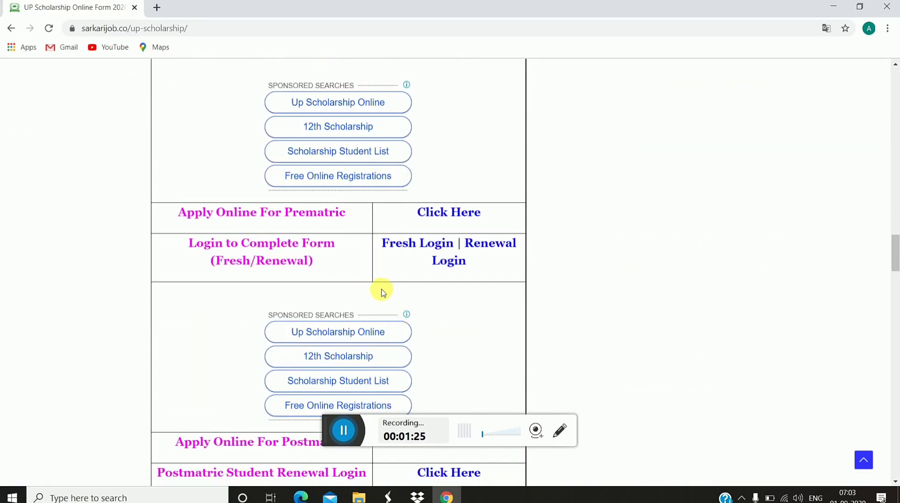
pyautogui.scroll(-3, 383, 287)
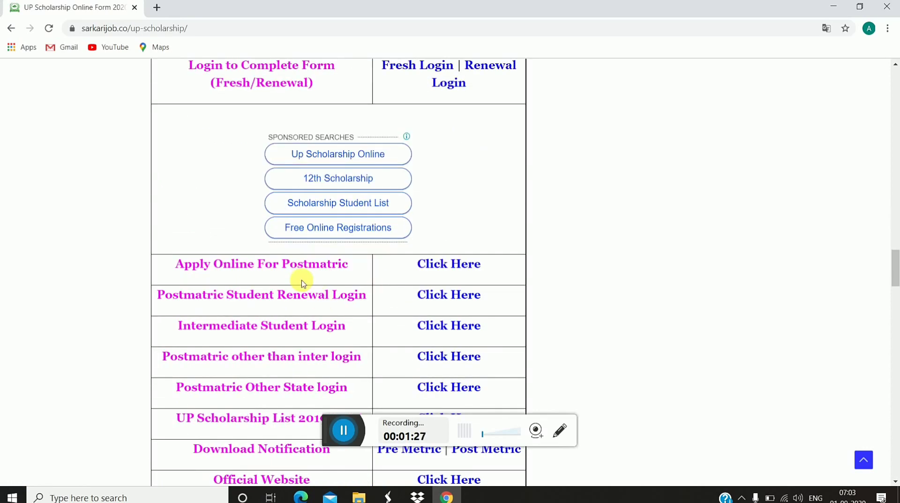
pyautogui.click(439, 264)
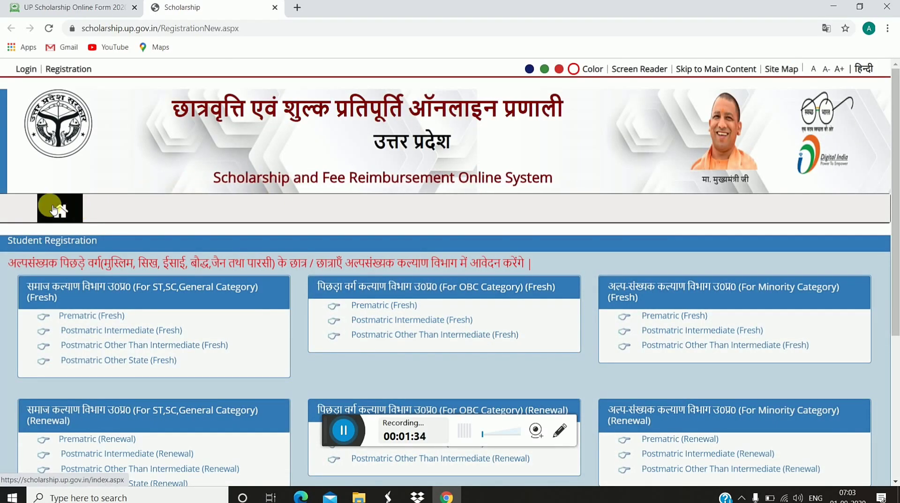
# Step: Choose Postmatric Other Than Intermediate (Renewal) under ST, SC, General Category (Renewal)
pyautogui.scroll(-3, 55, 207)
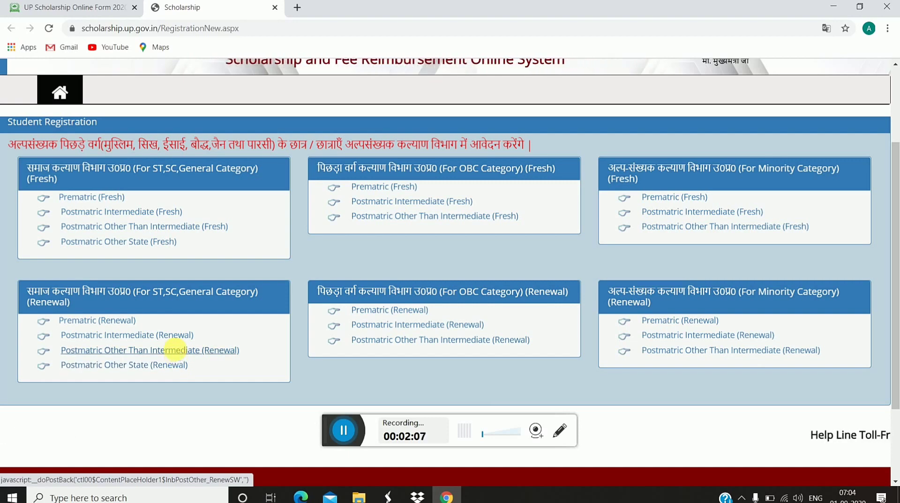
pyautogui.click(178, 355)
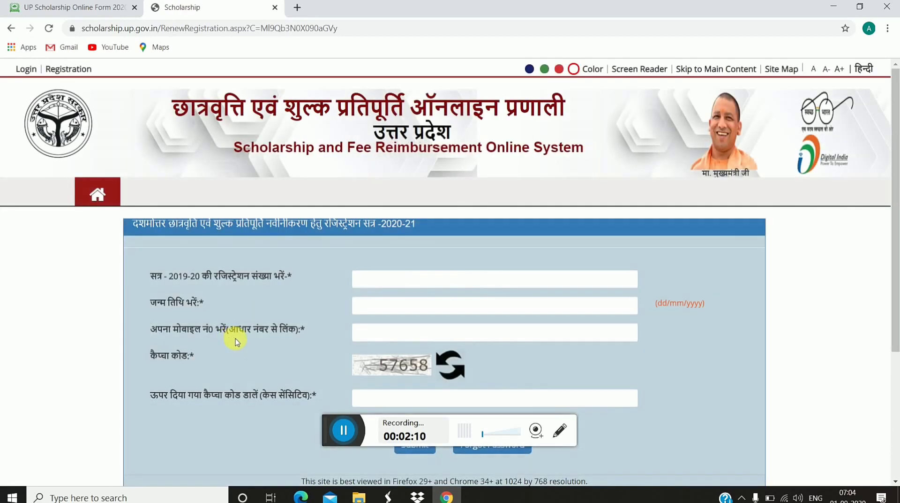
# Step: Fill last year's registration number, birth date and linked mobile number from saved autofill entries
pyautogui.click(388, 282)
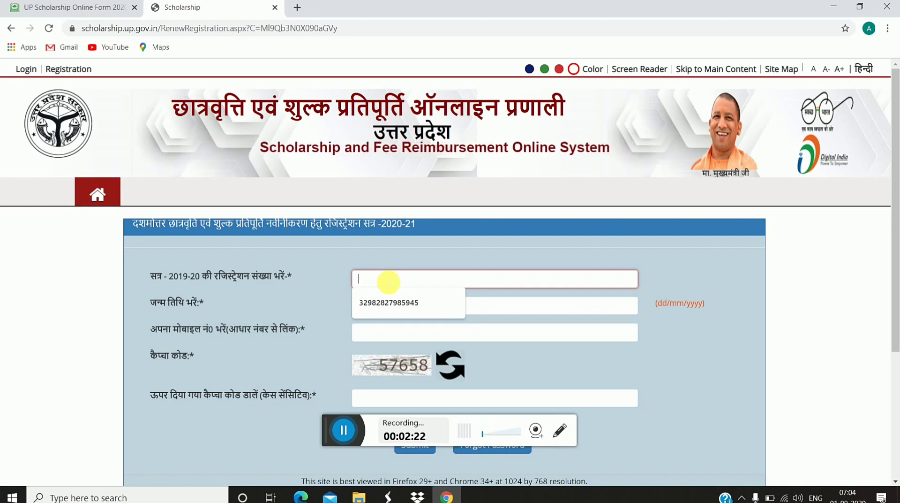
pyautogui.scroll(-4, 392, 261)
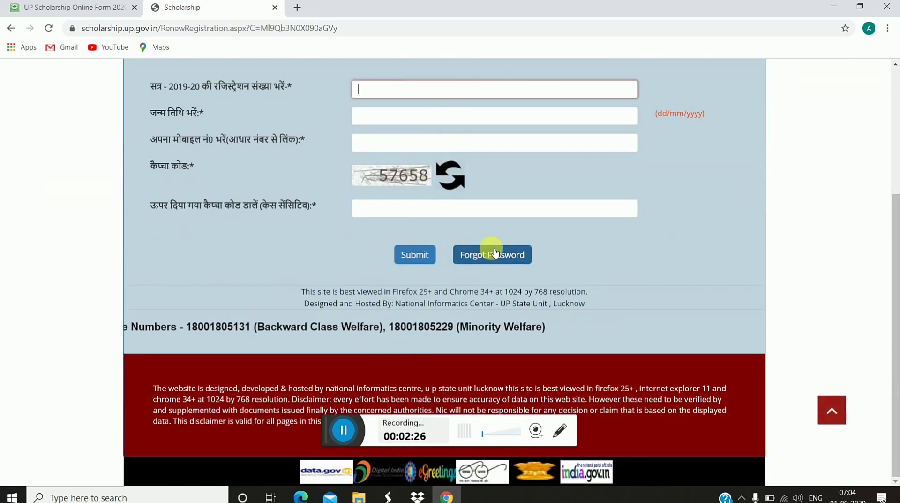
pyautogui.scroll(4, 444, 131)
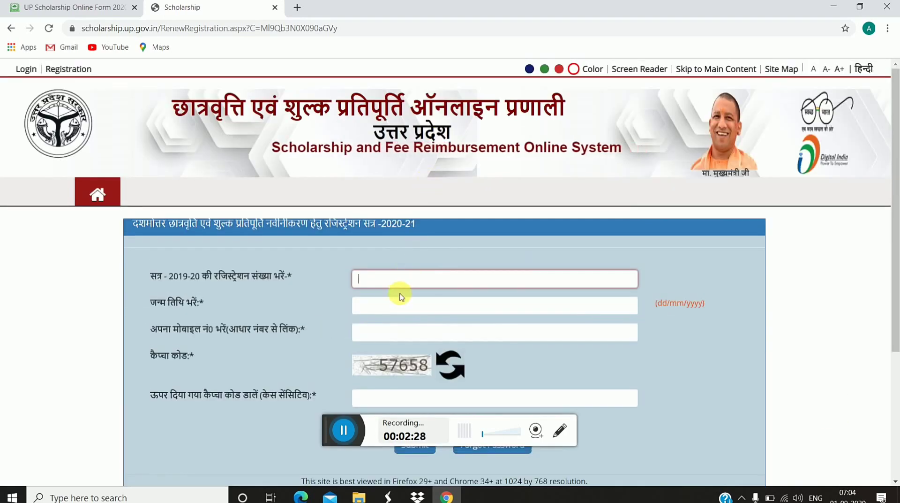
pyautogui.scroll(-4, 432, 324)
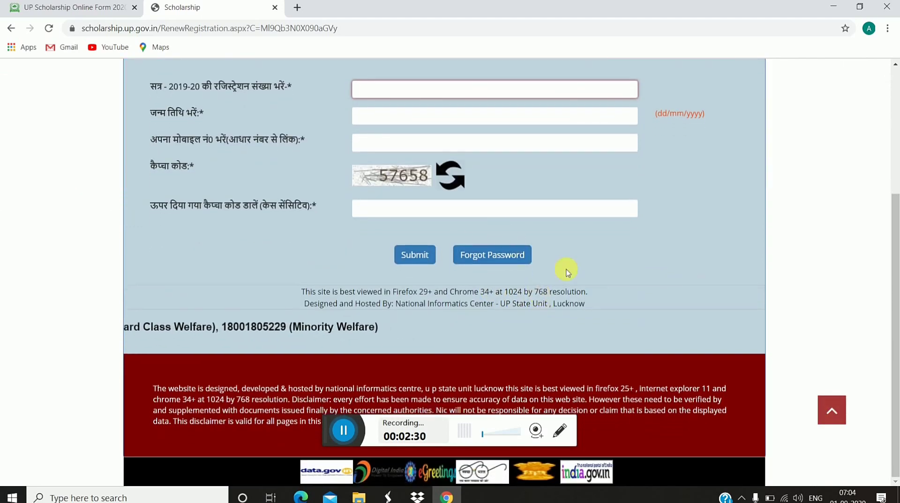
pyautogui.scroll(3, 469, 244)
pyautogui.scroll(1, 474, 219)
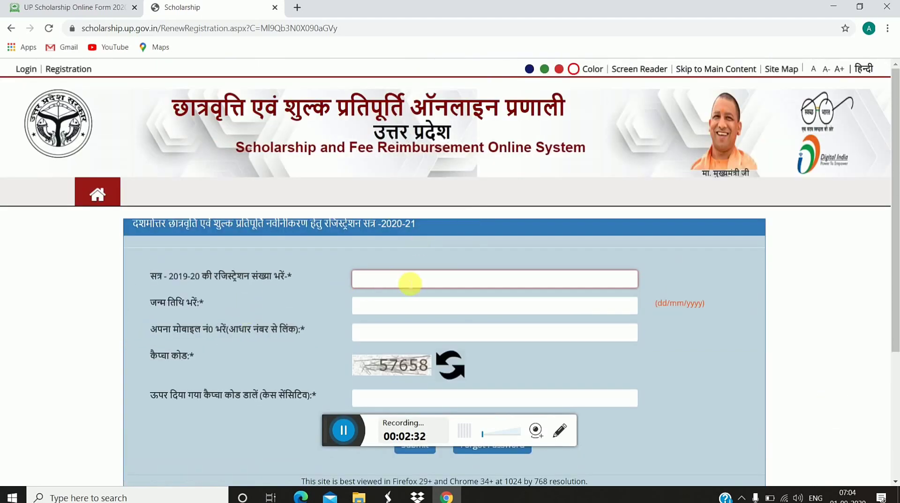
pyautogui.click(412, 283)
pyautogui.click(412, 302)
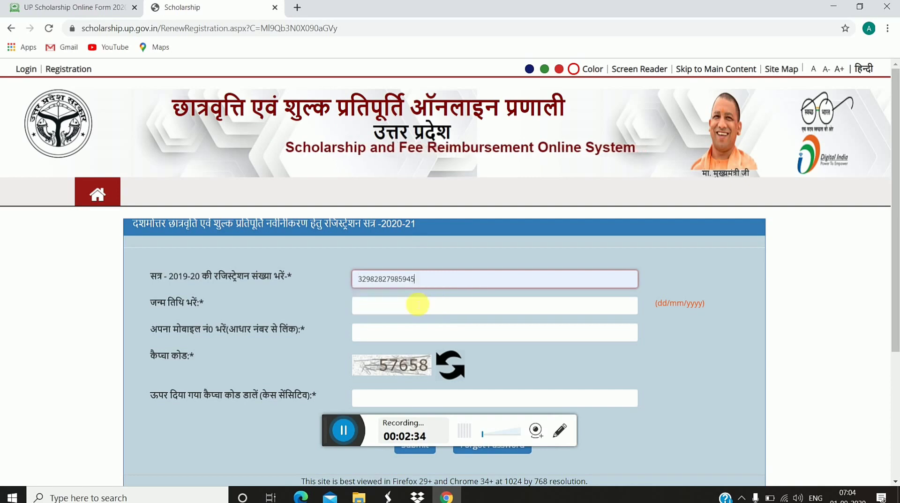
pyautogui.click(404, 308)
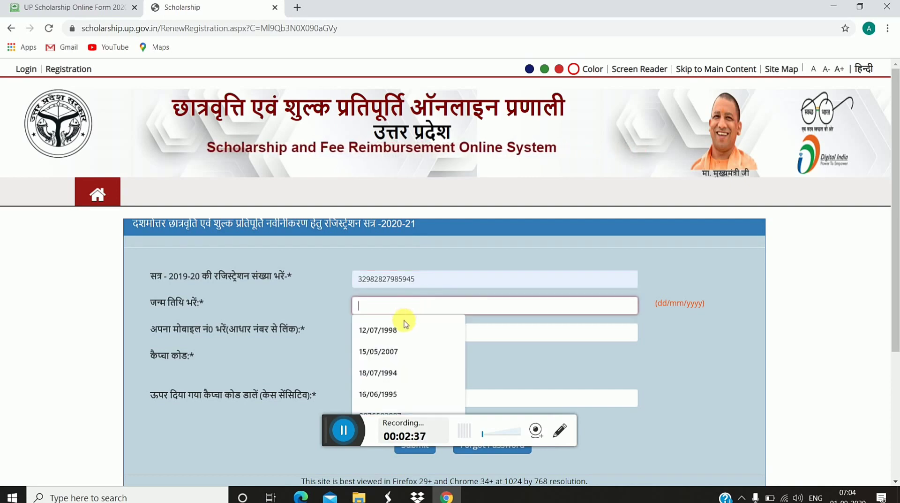
pyautogui.click(406, 330)
pyautogui.click(408, 341)
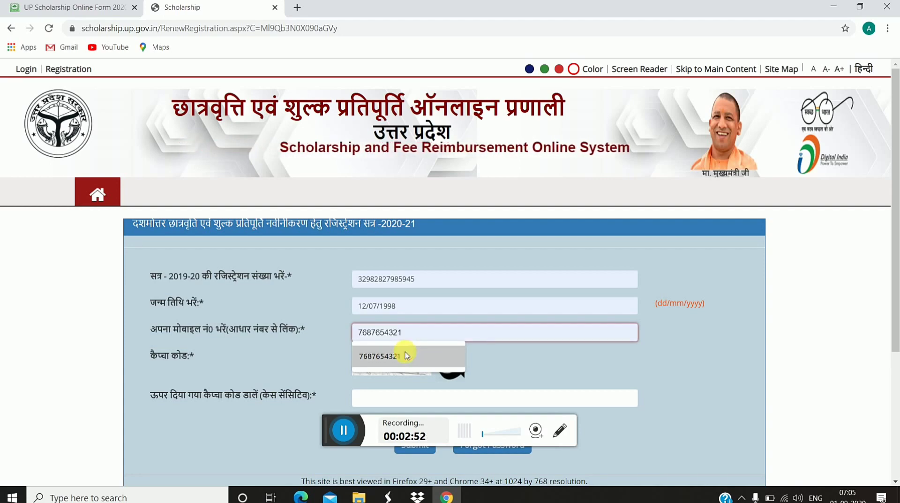
pyautogui.click(406, 356)
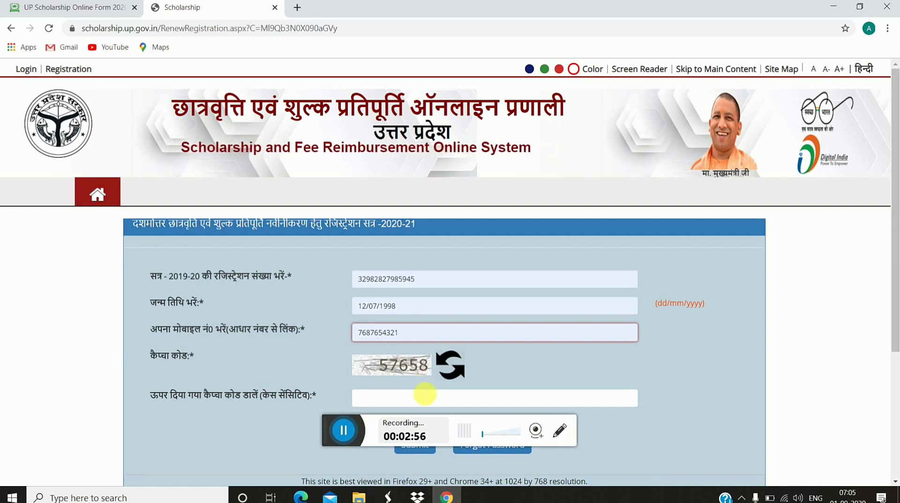
# Step: Enter captcha code 57 and submit the renewal login
pyautogui.click(426, 398)
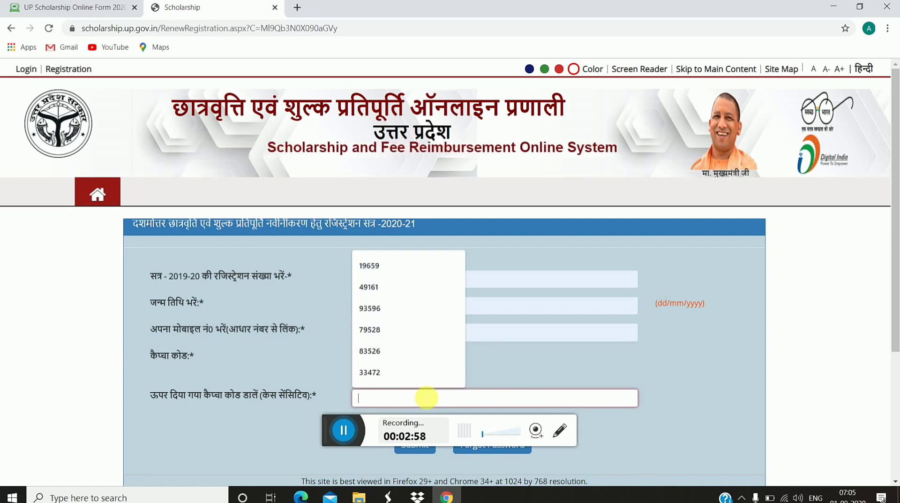
pyautogui.write('57658')
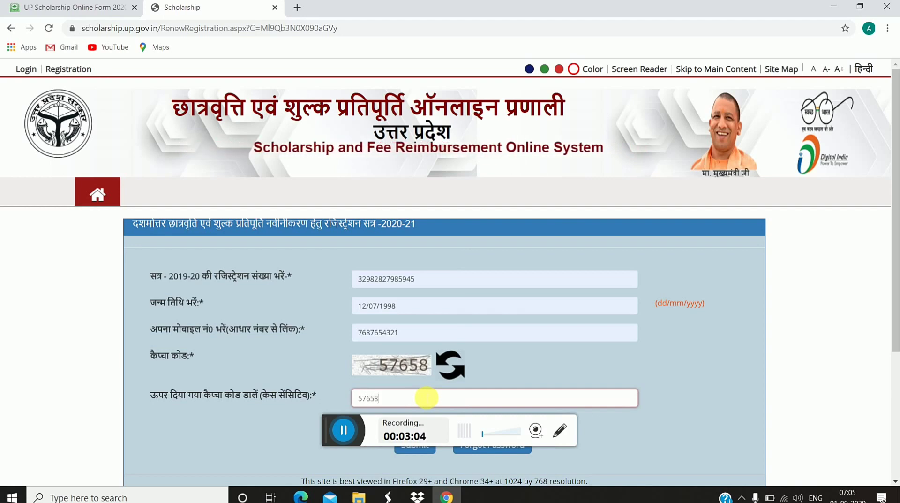
pyautogui.scroll(-4, 426, 398)
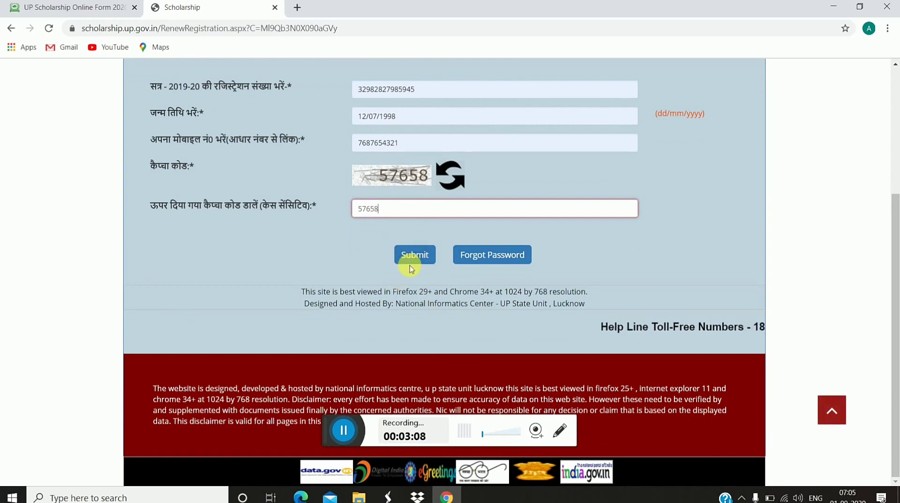
pyautogui.click(411, 267)
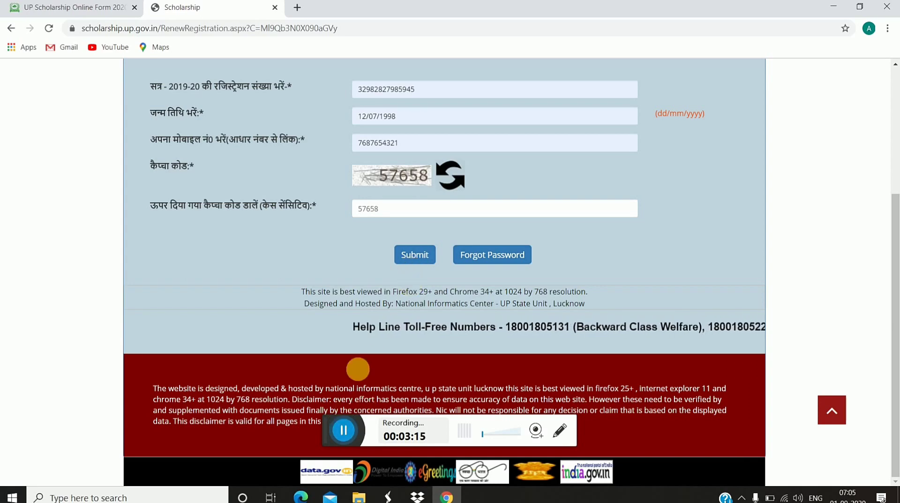
pyautogui.click(344, 430)
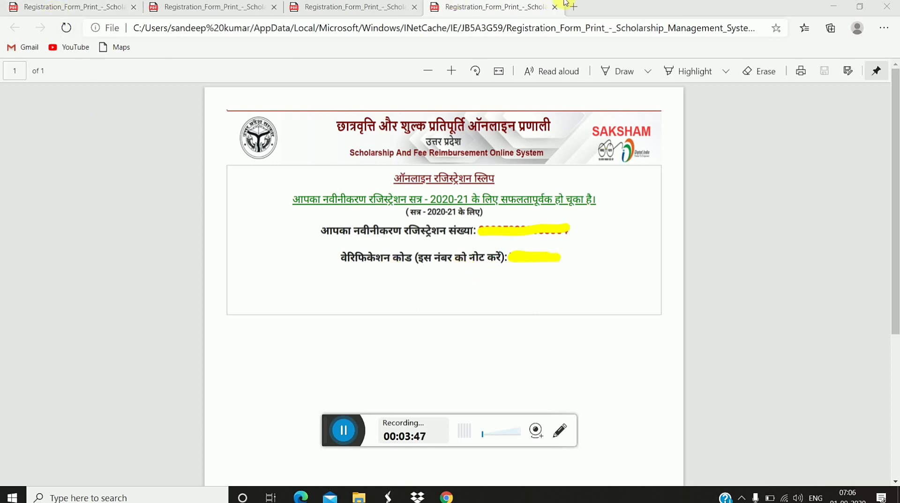
# Step: Minimize the registration slip PDF in Edge and restore the Chrome window
pyautogui.click(833, 7)
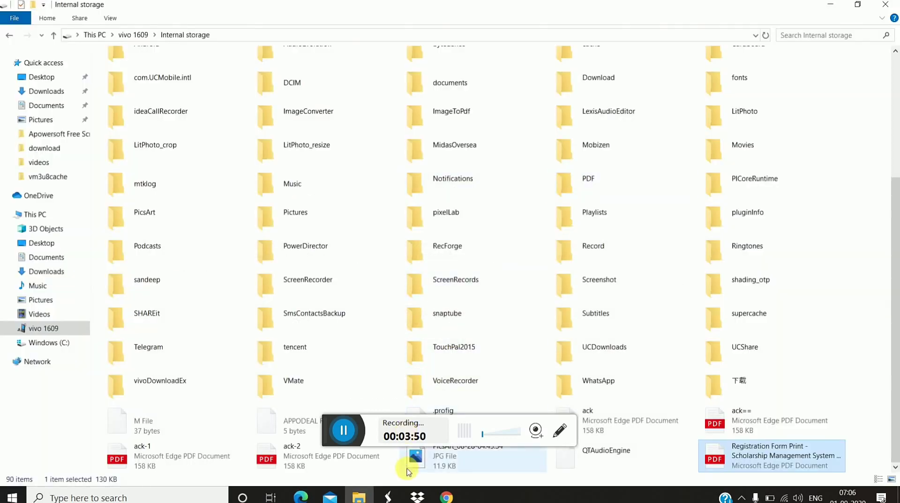
pyautogui.click(449, 498)
# Step: Open the postmatric other-than-inter student renewal login link from the sarkarijob scholarship page
pyautogui.click(94, 7)
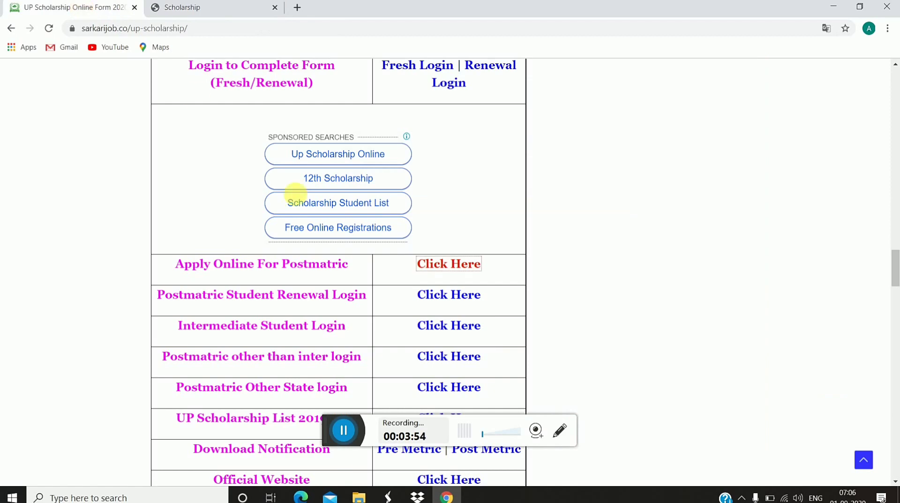
pyautogui.scroll(-4, 293, 199)
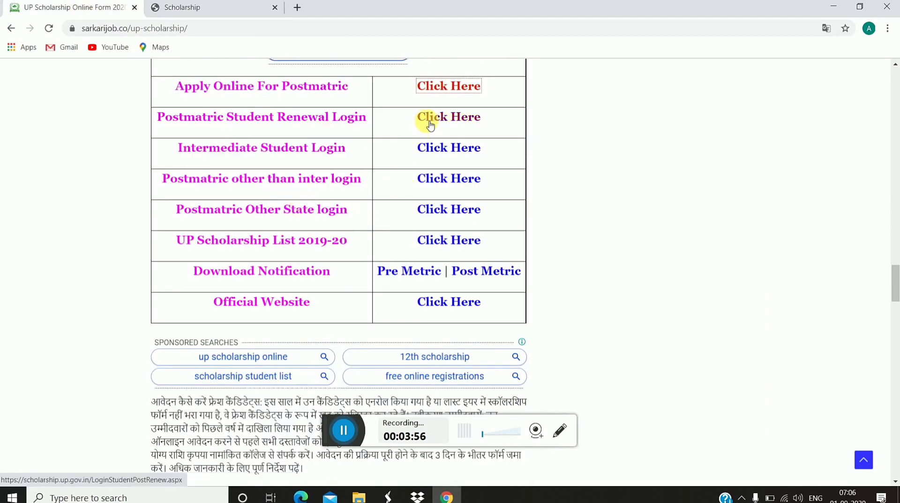
pyautogui.click(431, 124)
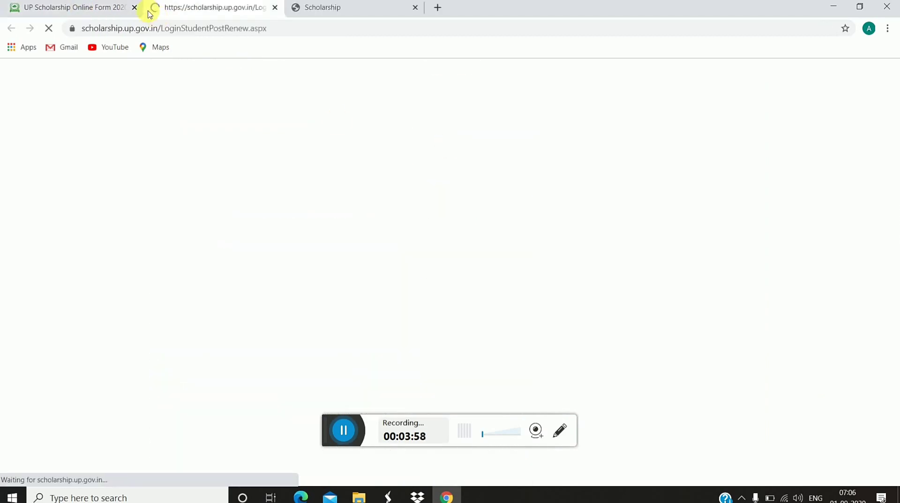
pyautogui.click(123, 9)
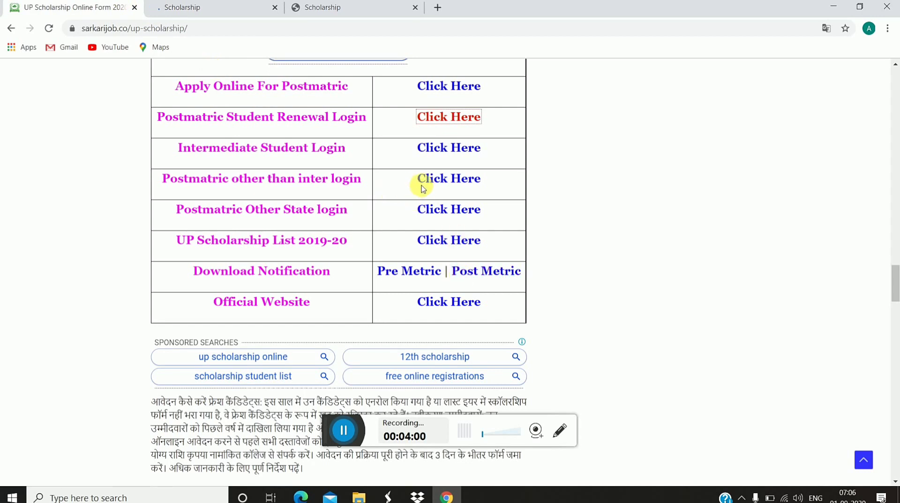
pyautogui.click(436, 181)
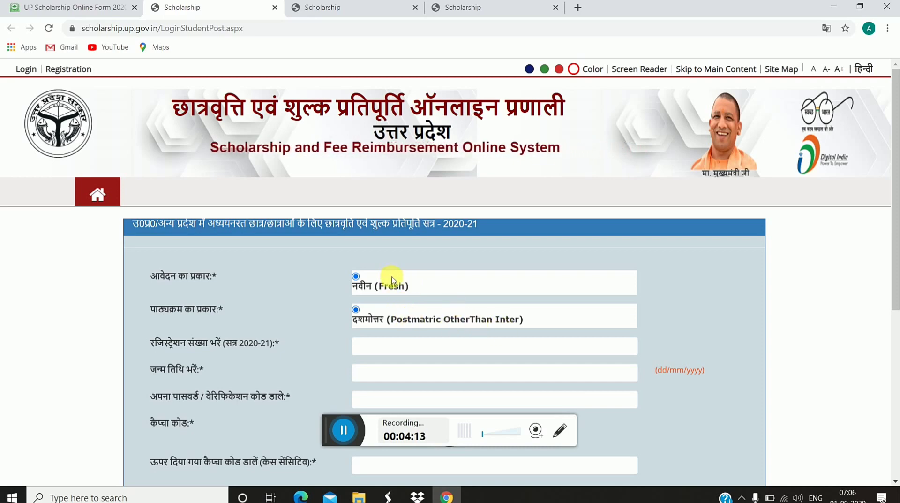
# Step: Go to the scholarship portal home page and show the STUDENT > Renewal Login submenu
pyautogui.click(117, 197)
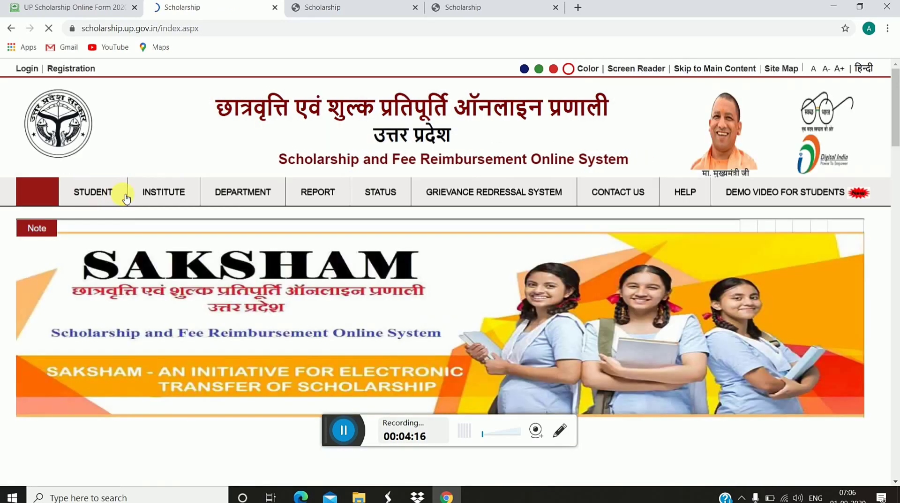
pyautogui.moveTo(113, 190)
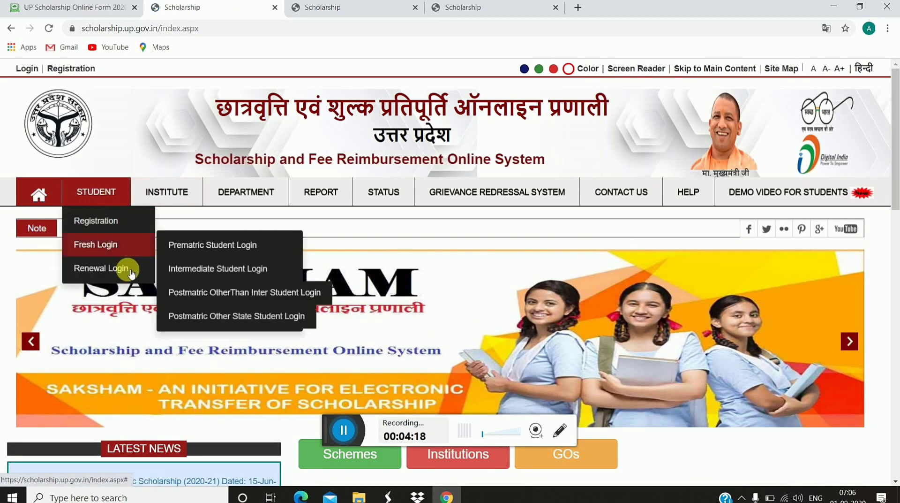
pyautogui.moveTo(131, 276)
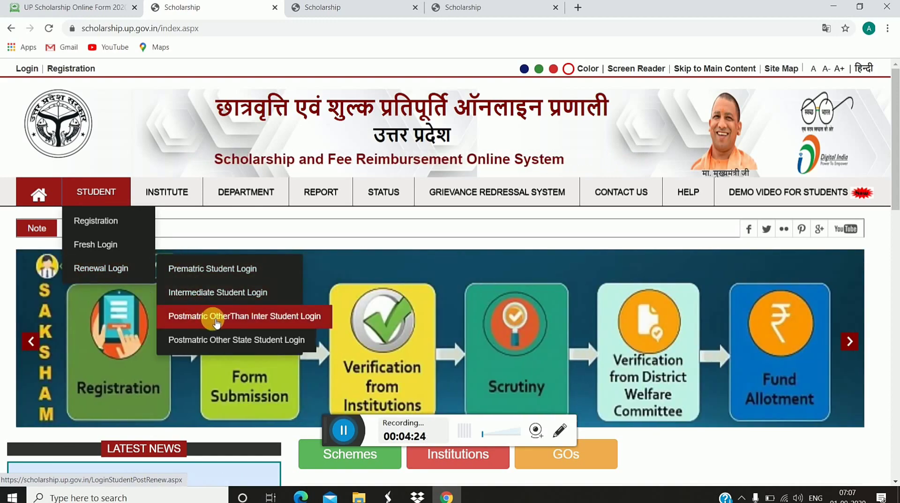
# Step: Open Postmatric OtherThan Inter Student Login and enter registration number, date of birth, password and captcha
pyautogui.click(217, 322)
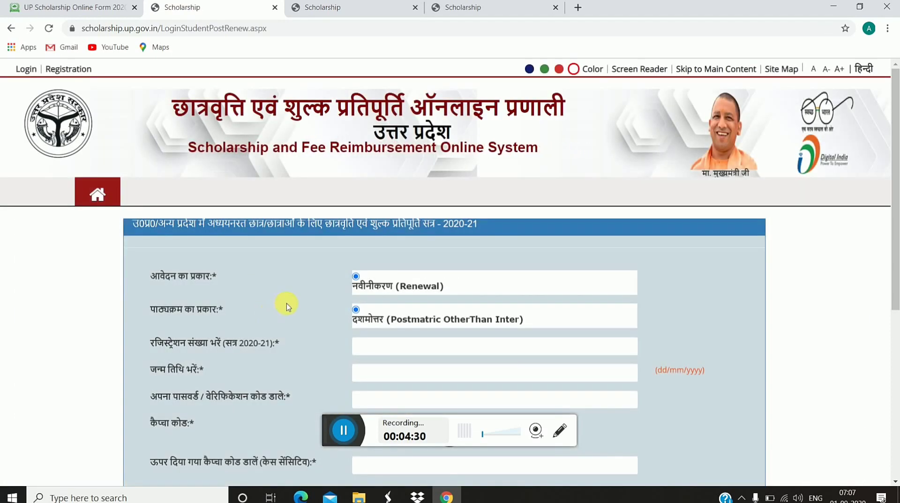
pyautogui.scroll(-3, 286, 302)
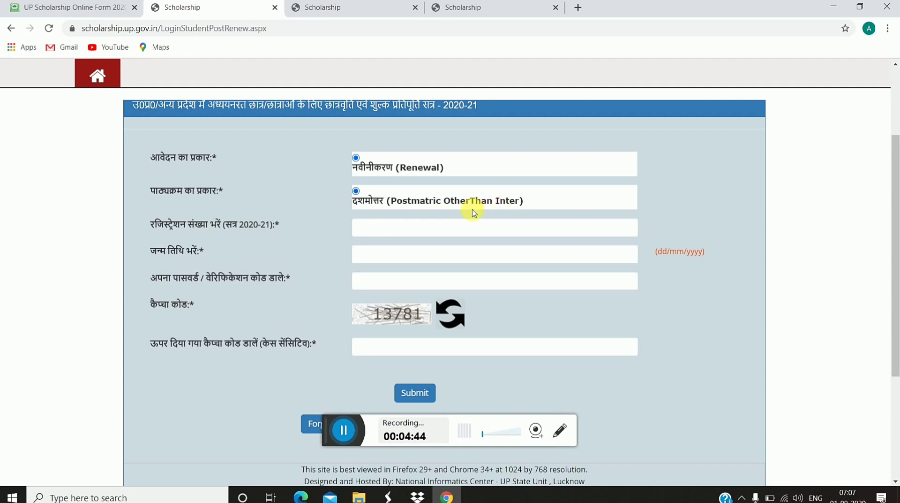
pyautogui.click(461, 233)
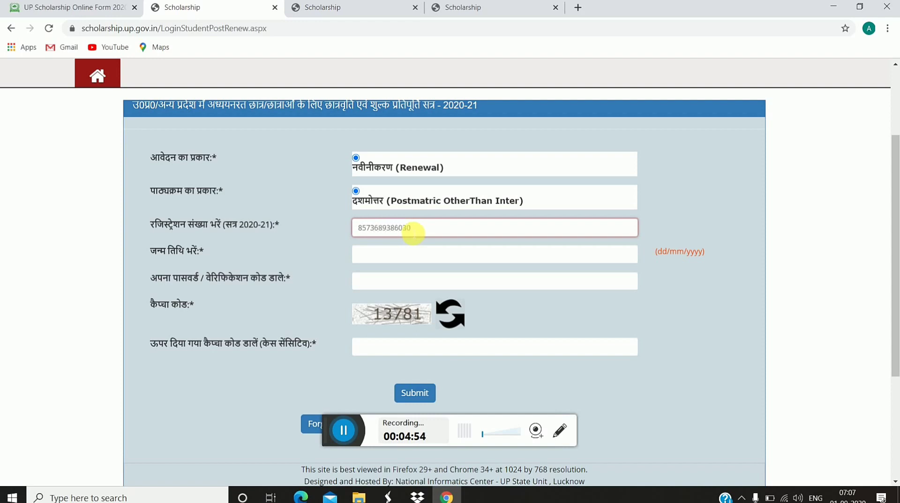
pyautogui.click(386, 254)
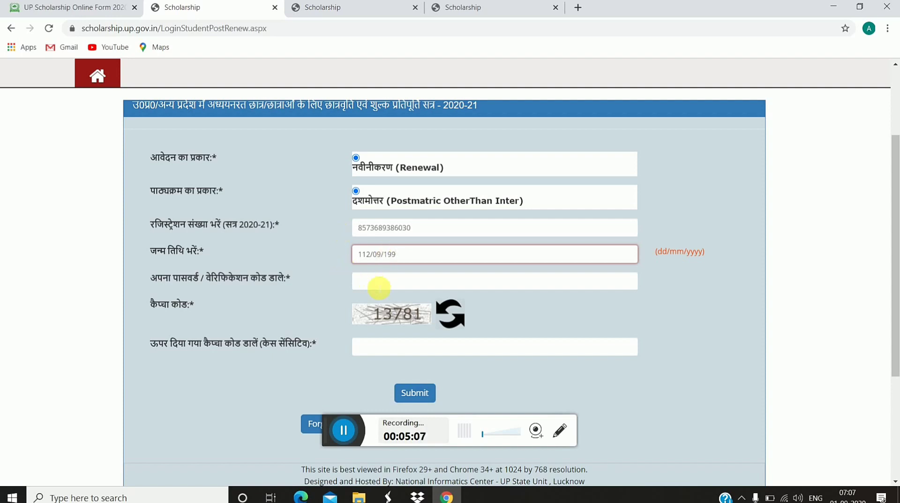
pyautogui.click(379, 286)
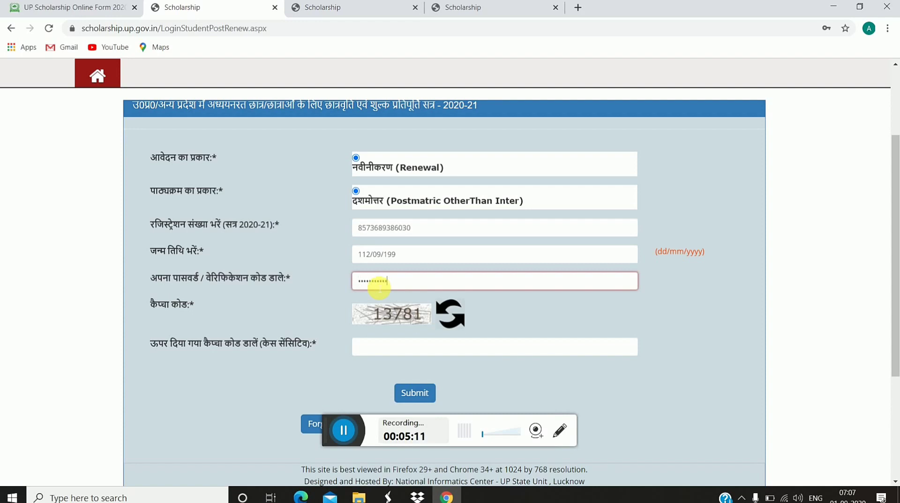
pyautogui.click(401, 354)
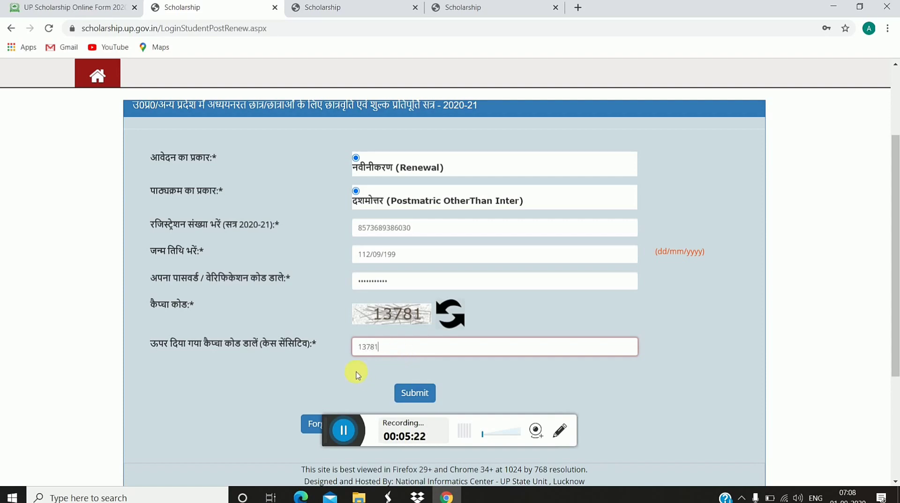
pyautogui.scroll(-2, 356, 373)
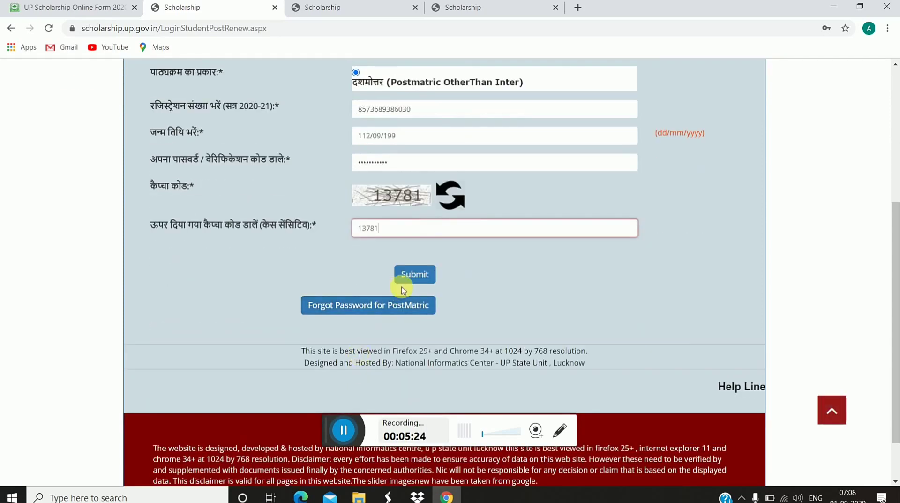
pyautogui.click(345, 281)
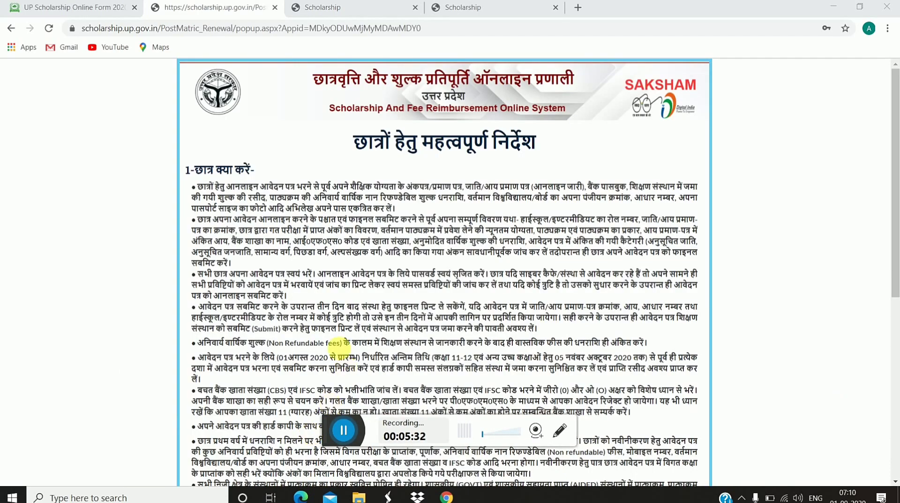
# Step: Agree to the Important Instructions for Students and proceed to the renewal steps page
pyautogui.scroll(-3, 323, 297)
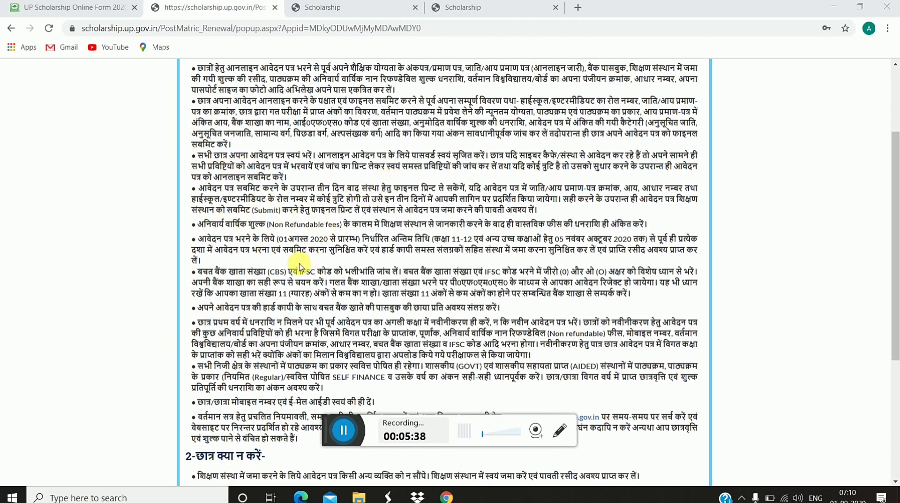
pyautogui.scroll(-1, 300, 266)
pyautogui.scroll(-3, 299, 267)
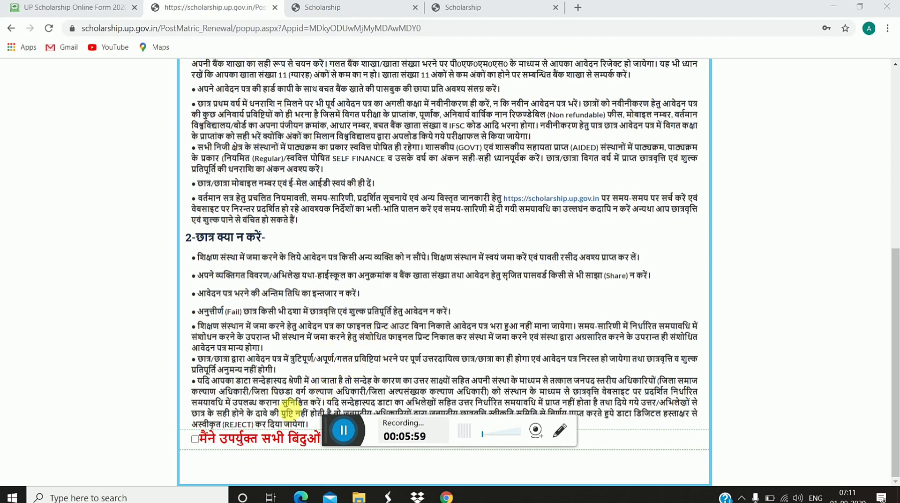
pyautogui.click(195, 439)
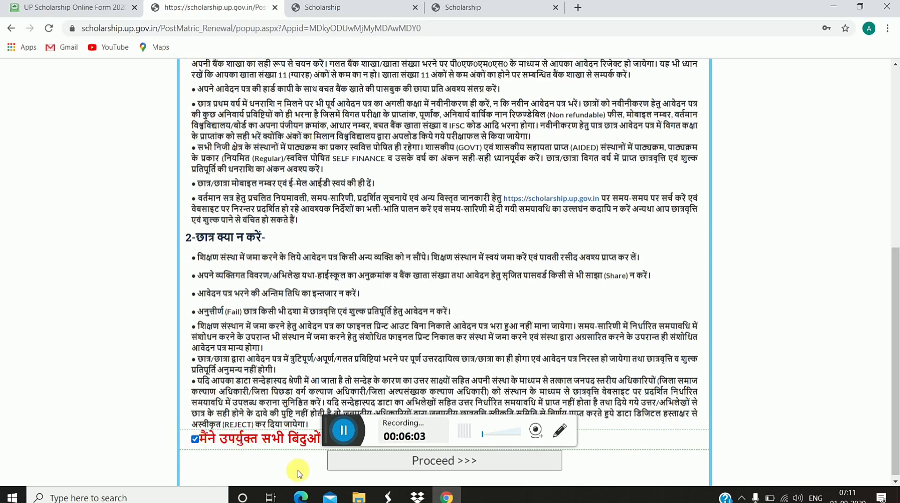
pyautogui.click(427, 462)
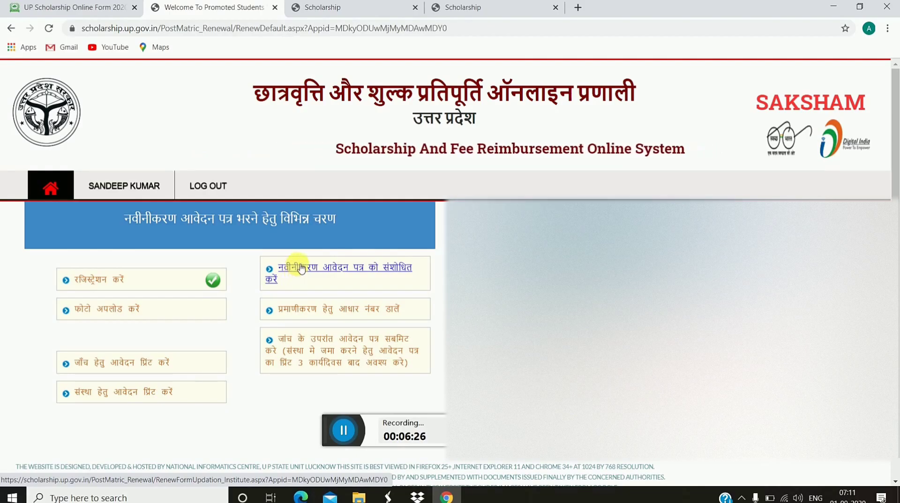
# Step: Open the 'नवीनीकरण आवेदन पत्र को संशोधित करें' link to edit the renewal form
pyautogui.click(300, 268)
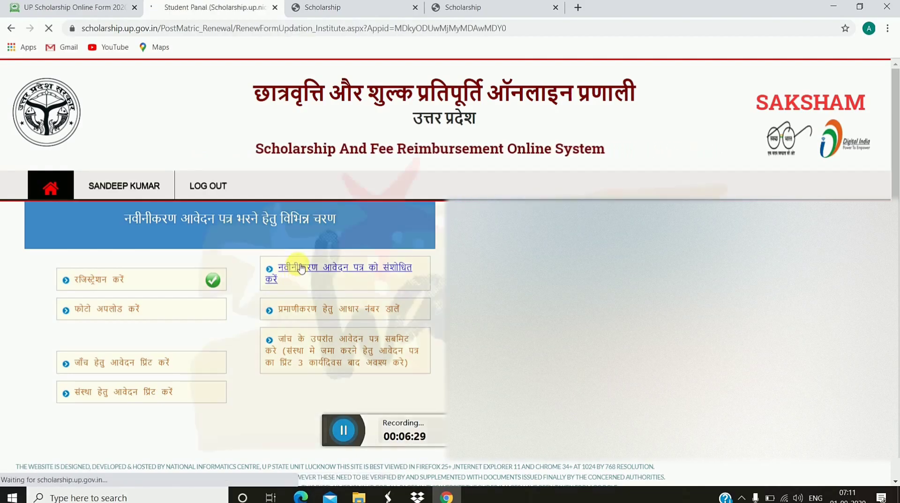
# Step: Switch to the शैक्षणिक tab to view the B.TECH/B.E. course and admission fields
pyautogui.scroll(-1, 445, 272)
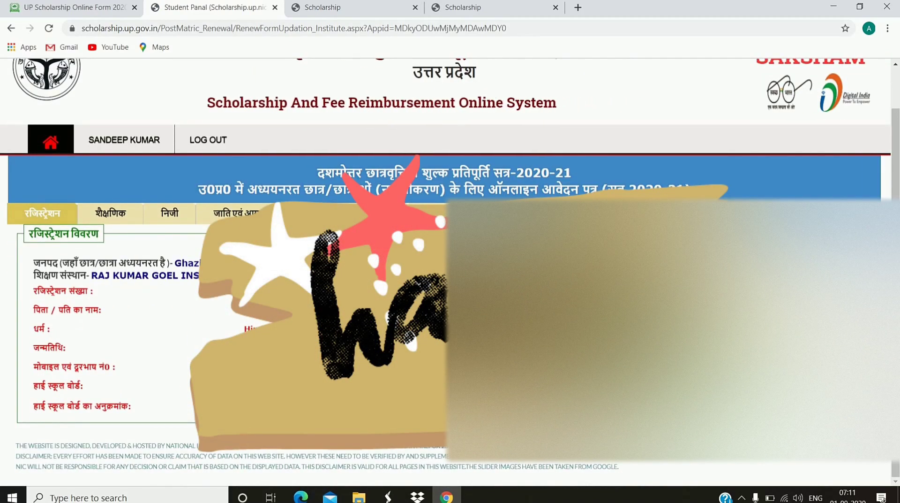
pyautogui.click(116, 213)
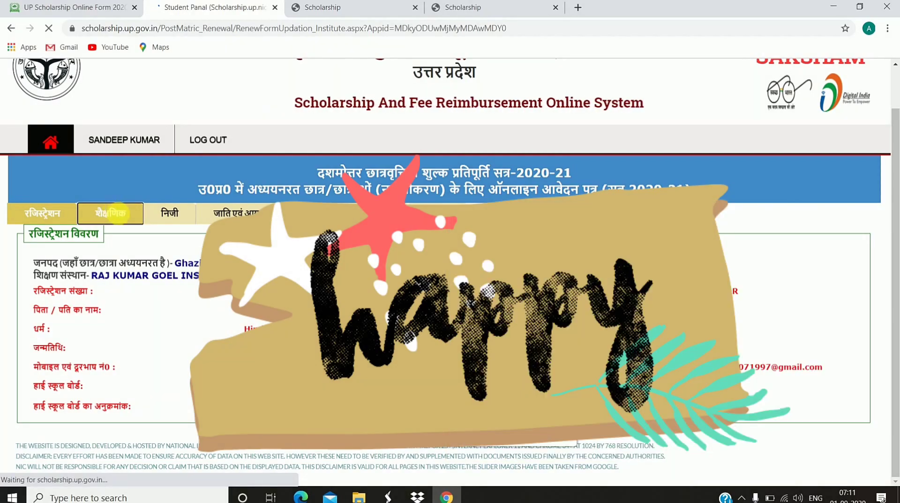
pyautogui.scroll(-5, 123, 215)
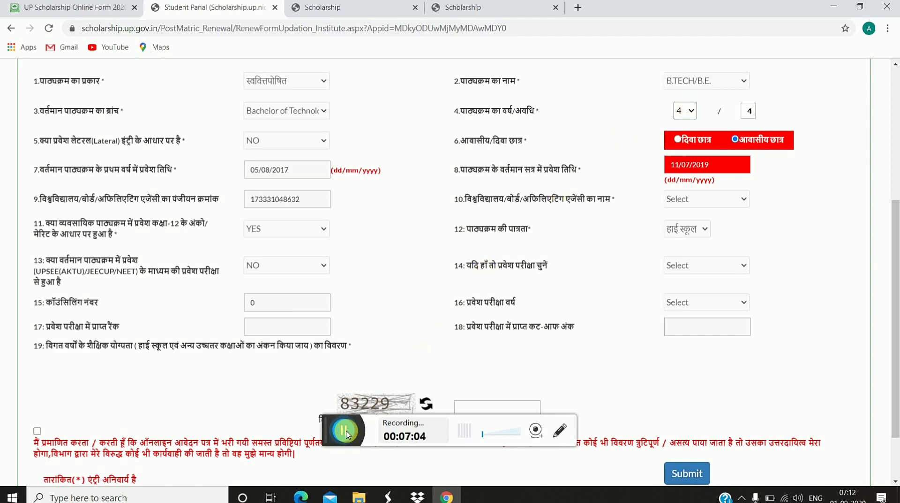
# Step: Select the year in the first-year admission date field
pyautogui.click(346, 432)
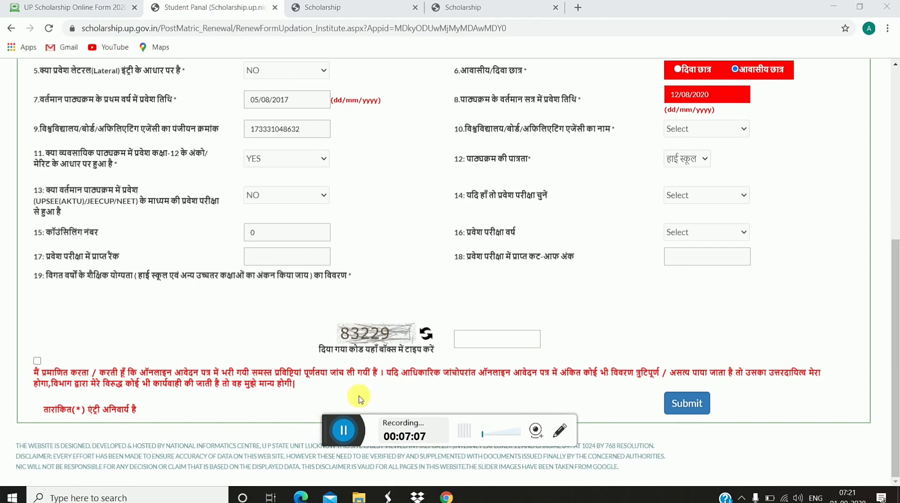
pyautogui.scroll(3, 474, 288)
pyautogui.scroll(1, 474, 287)
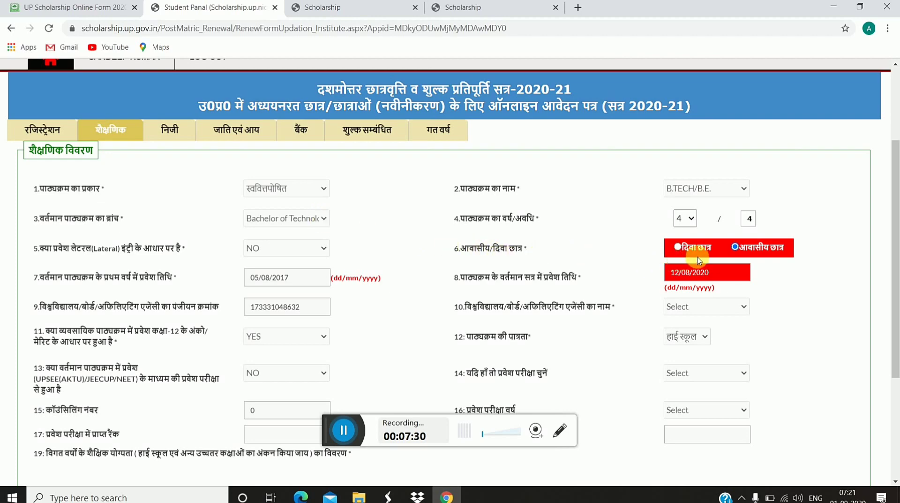
pyautogui.scroll(-3, 713, 256)
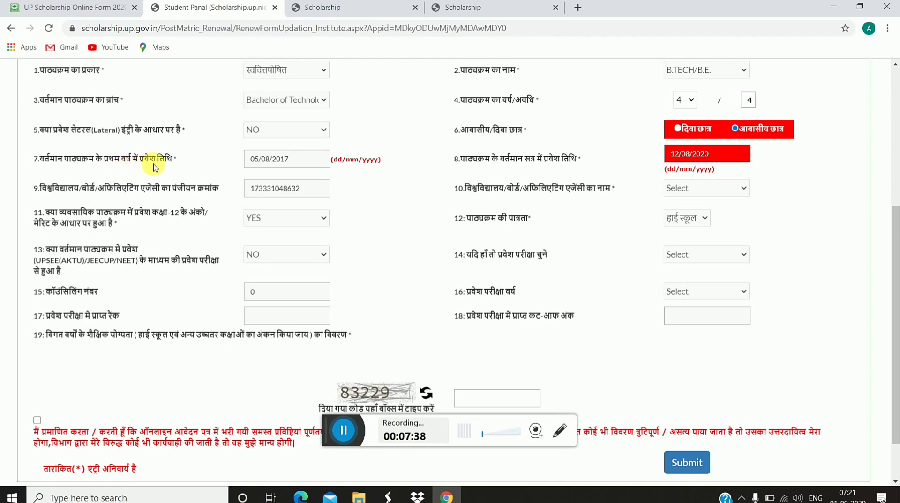
pyautogui.doubleClick(294, 164)
pyautogui.click(297, 160)
pyautogui.rightClick(280, 193)
pyautogui.click(280, 193)
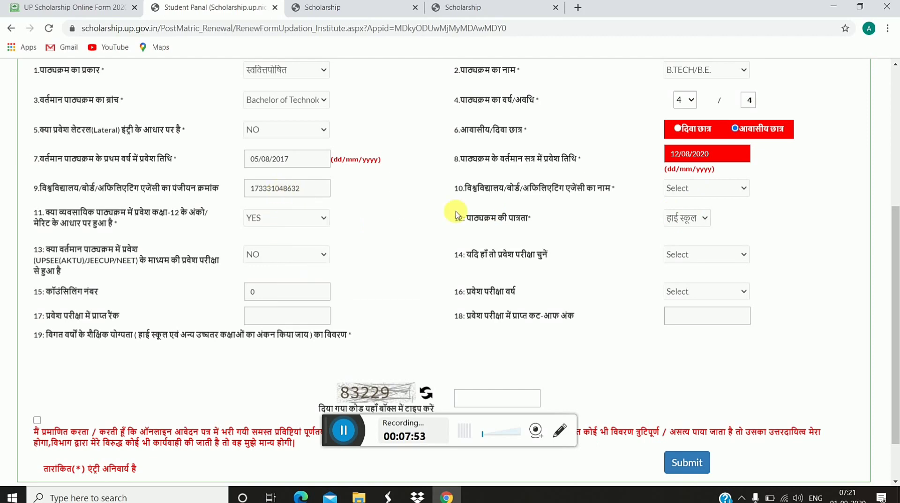
# Step: Set the current-session admission date to 12/08/2020 and enter the captcha code
pyautogui.scroll(-1, 563, 244)
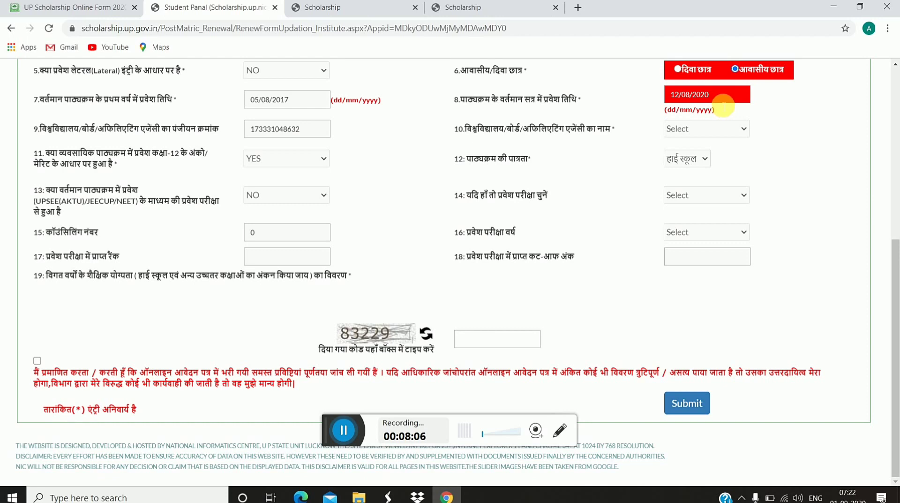
pyautogui.click(722, 96)
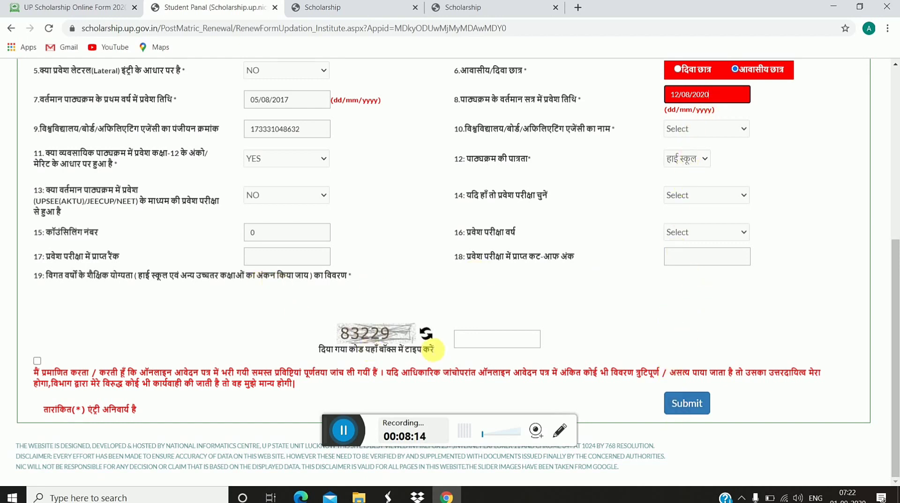
pyautogui.click(481, 344)
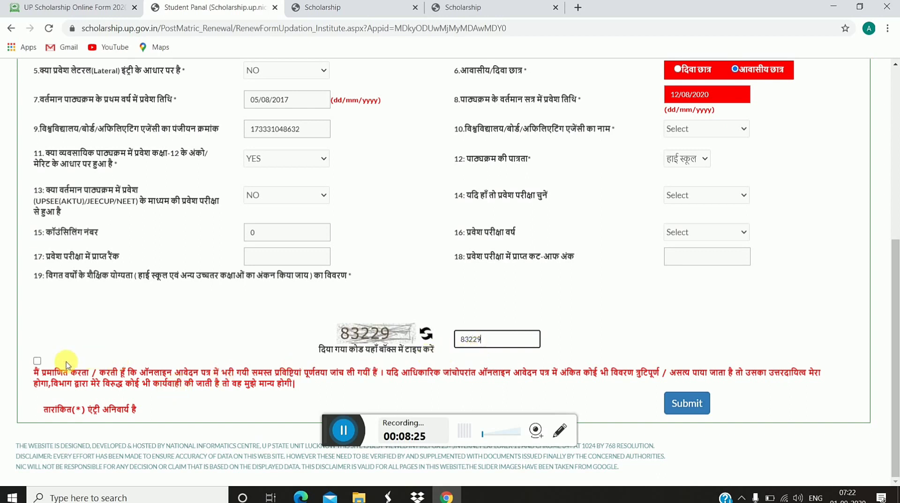
# Step: Accept the declaration and submit the educational details, which returns a university/board name error
pyautogui.click(37, 363)
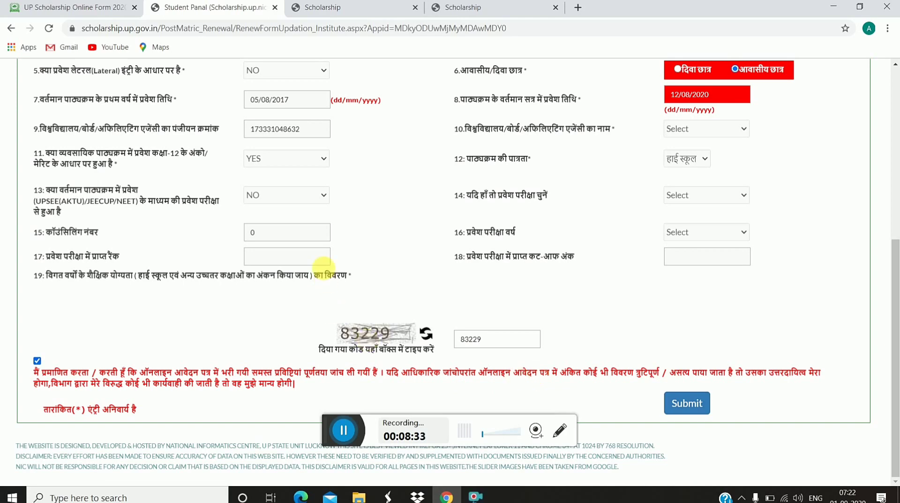
pyautogui.scroll(1, 328, 253)
pyautogui.scroll(1, 328, 253)
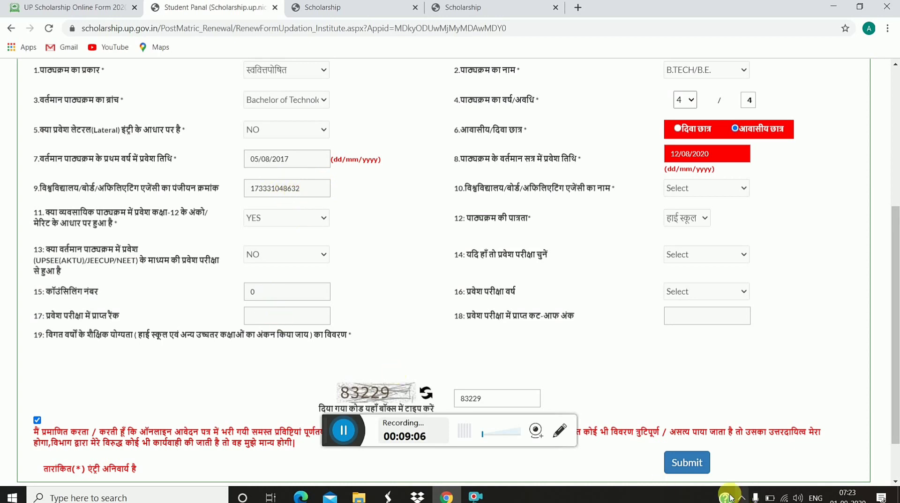
pyautogui.click(697, 464)
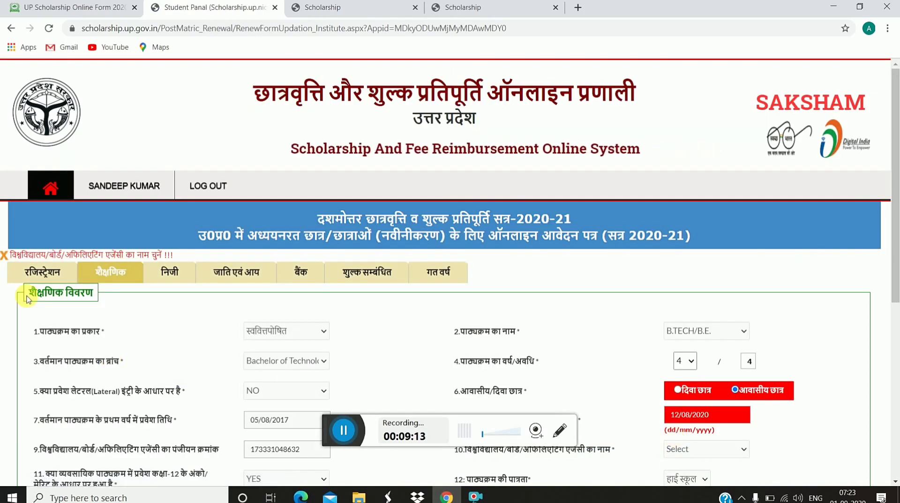
# Step: In the personal details (निजी) section, enter captcha 19326, accept the declaration and update
pyautogui.scroll(-7, 85, 260)
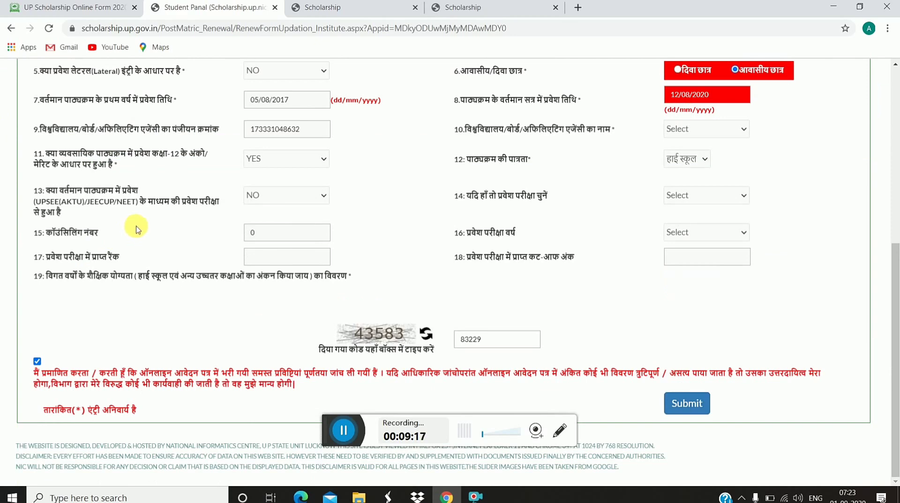
pyautogui.scroll(4, 137, 229)
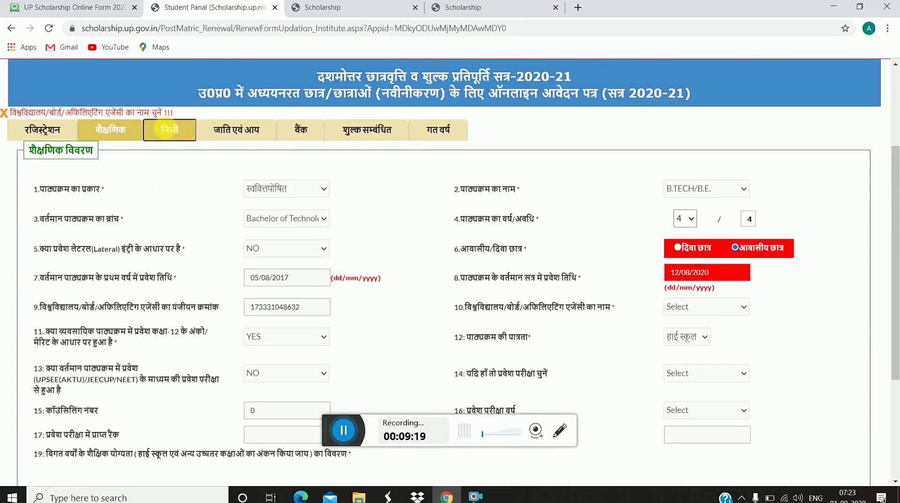
pyautogui.click(169, 130)
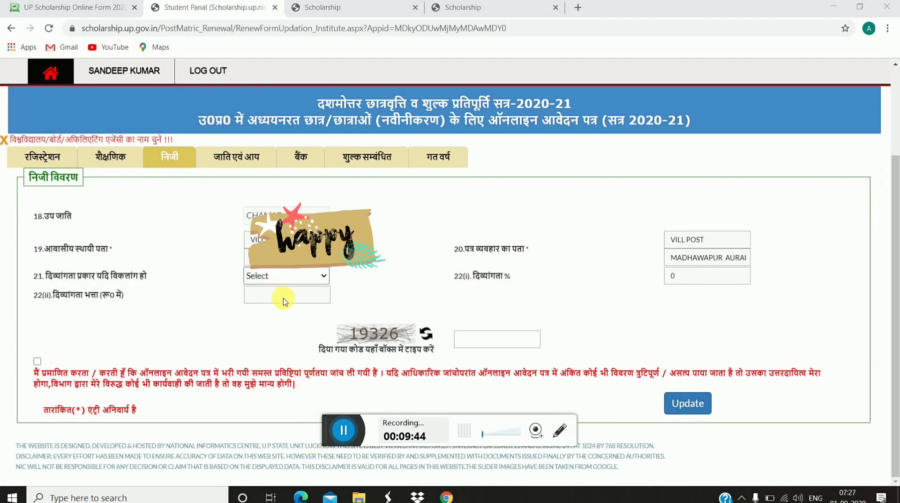
pyautogui.click(481, 342)
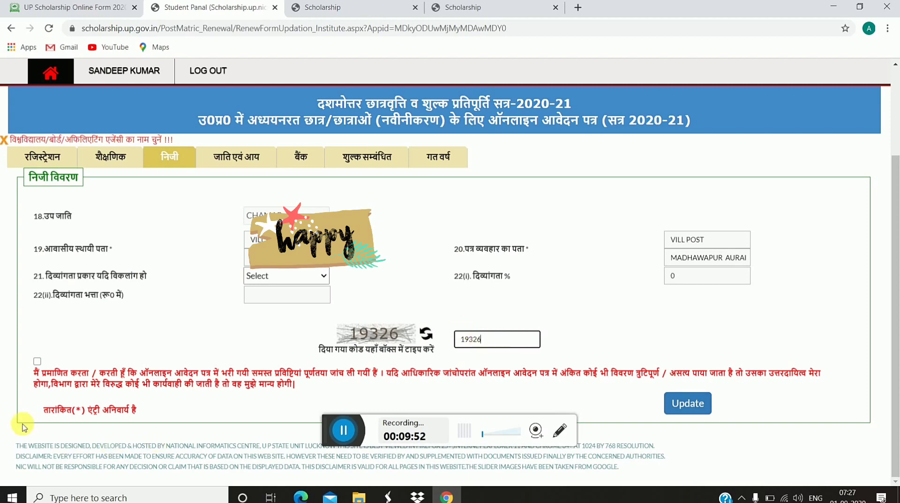
pyautogui.click(37, 361)
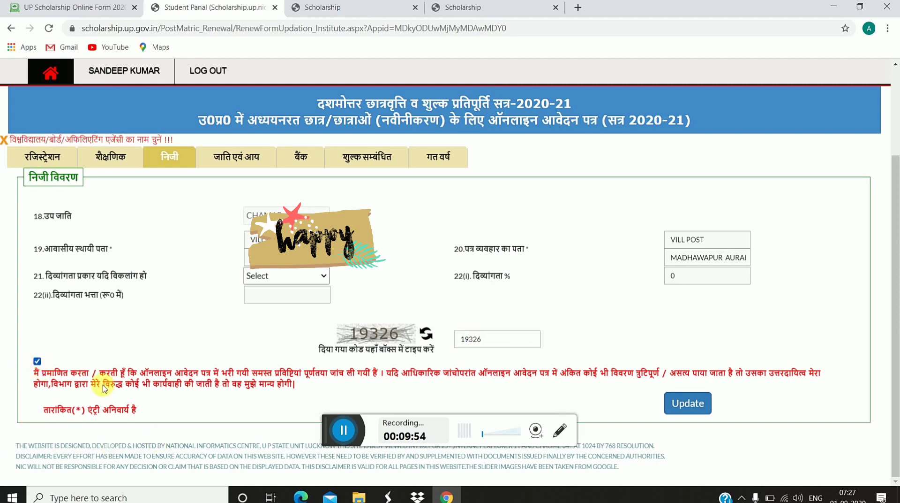
pyautogui.click(687, 396)
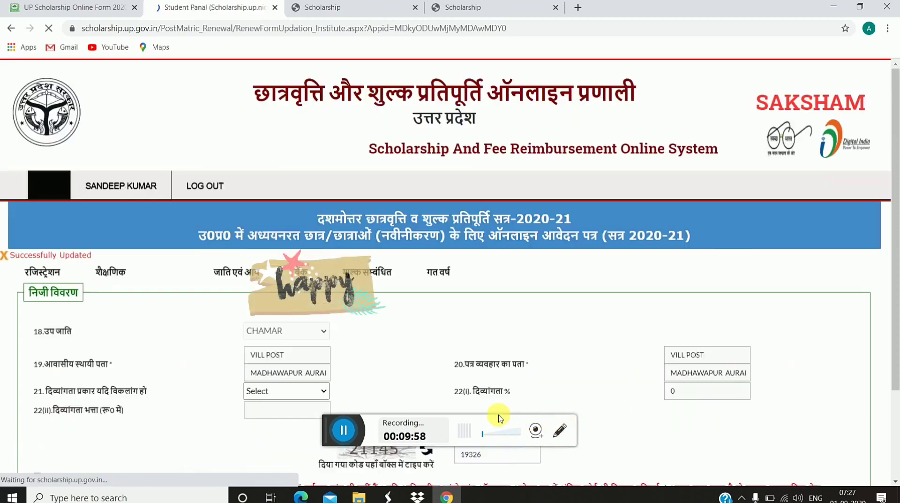
# Step: Open the जाति एवं आय section and scroll down to enter captcha 77121
pyautogui.click(222, 279)
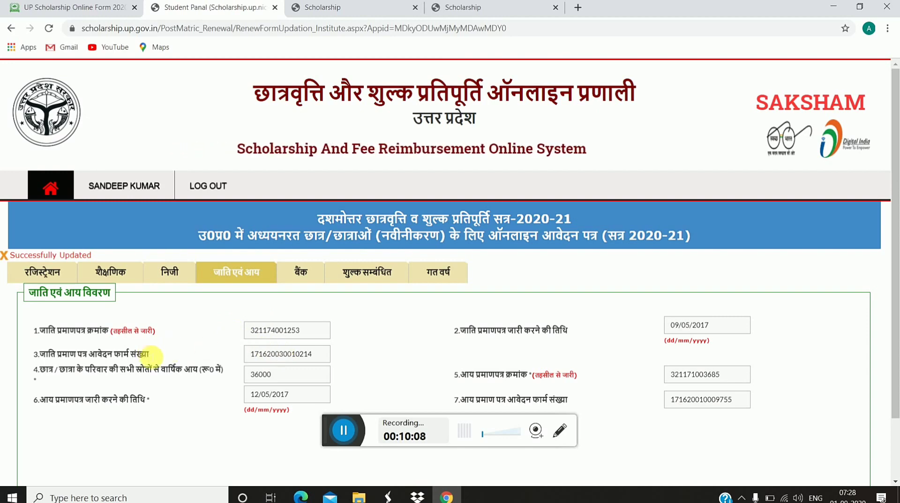
pyautogui.scroll(-3, 237, 347)
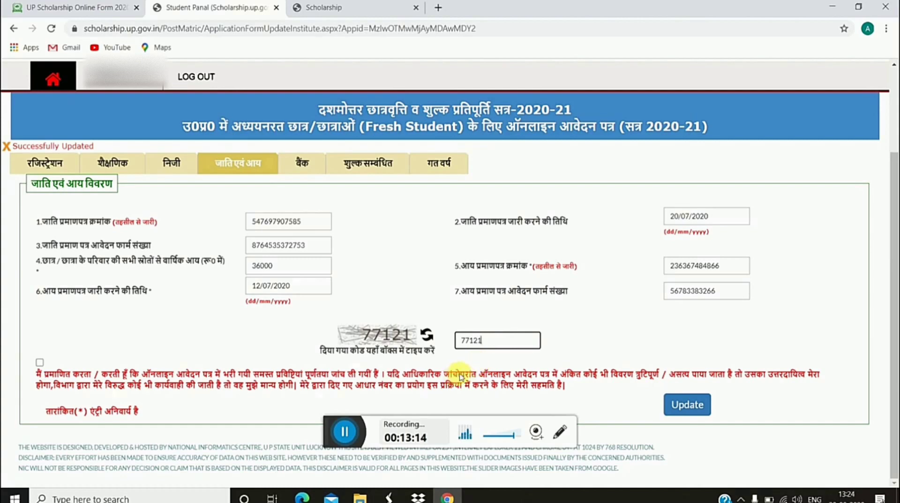
# Step: Save the caste and income details, then keep BANK OF INDIA in the bank details section
pyautogui.click(39, 362)
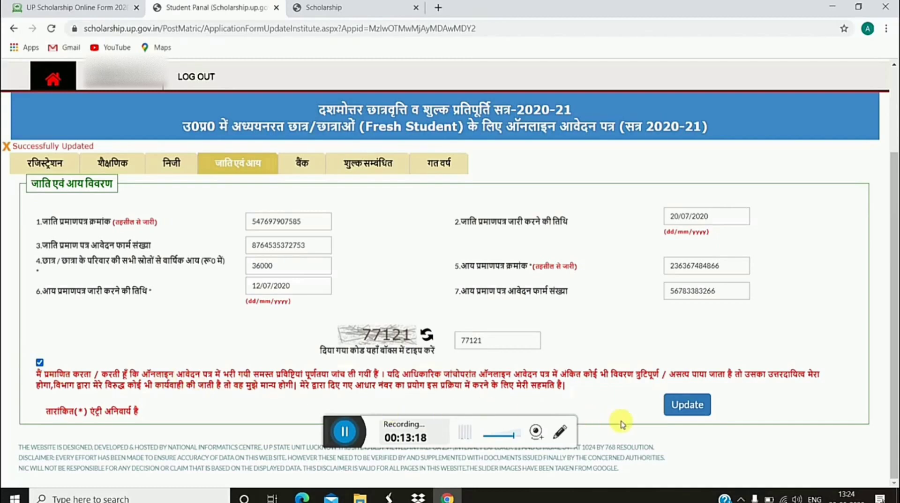
pyautogui.click(685, 404)
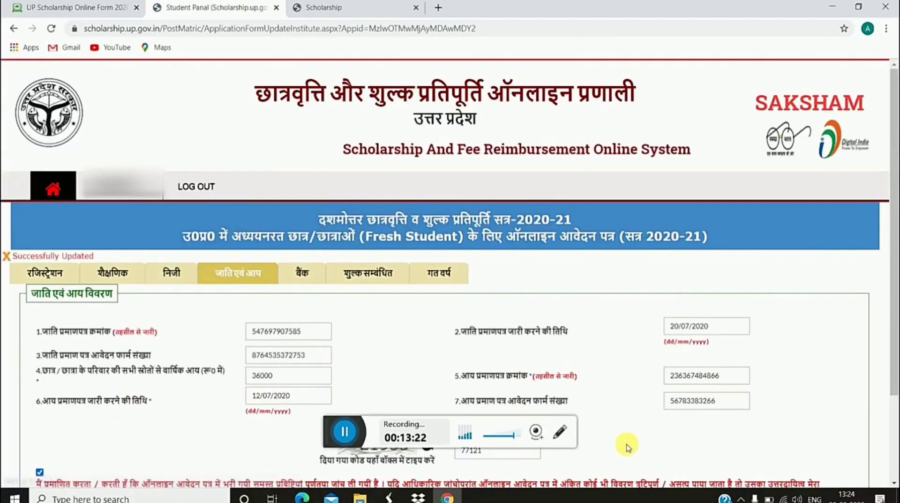
pyautogui.click(299, 275)
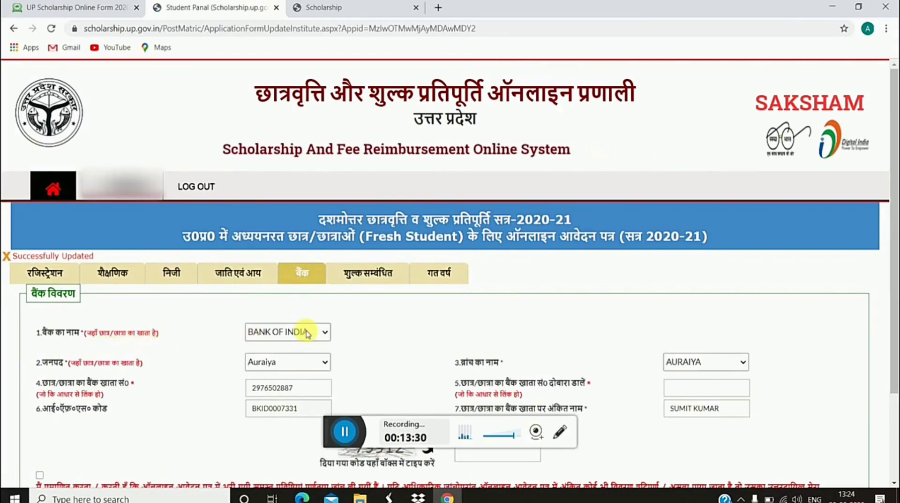
pyautogui.click(322, 332)
pyautogui.click(322, 332)
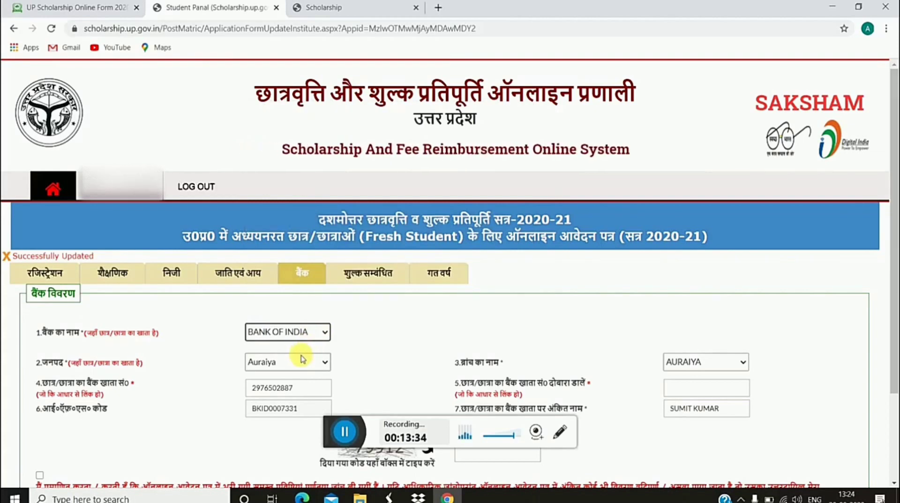
pyautogui.scroll(-1, 211, 288)
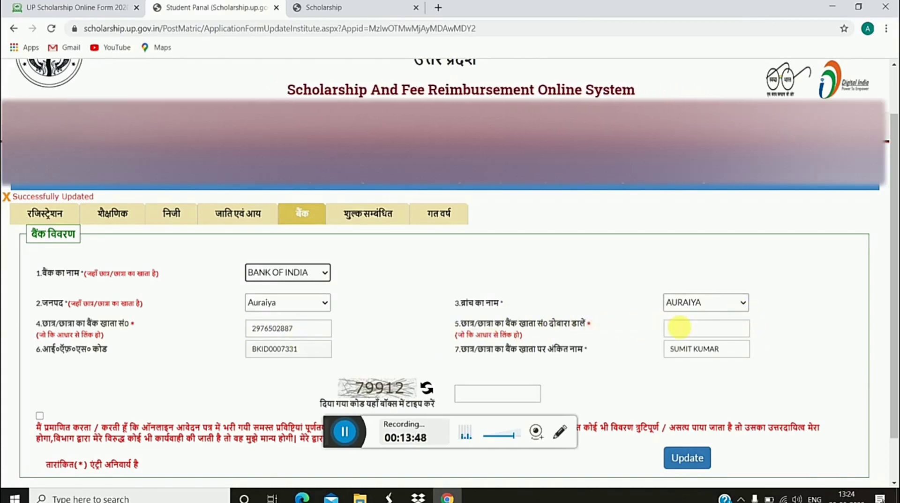
# Step: Re-enter the bank account number in the confirmation field
pyautogui.click(689, 331)
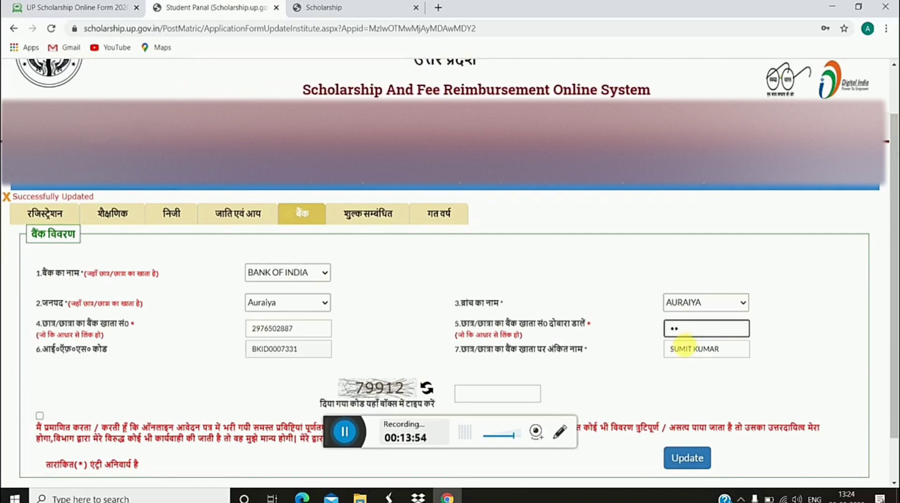
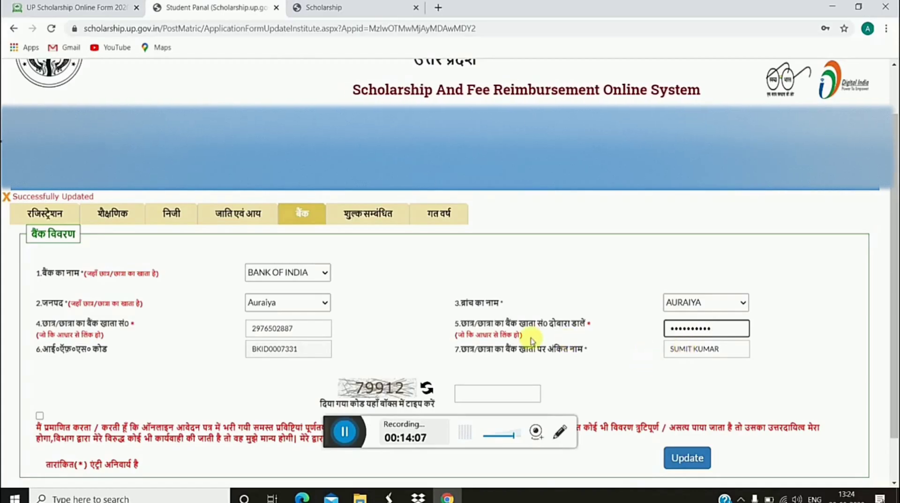
pyautogui.scroll(-1, 513, 361)
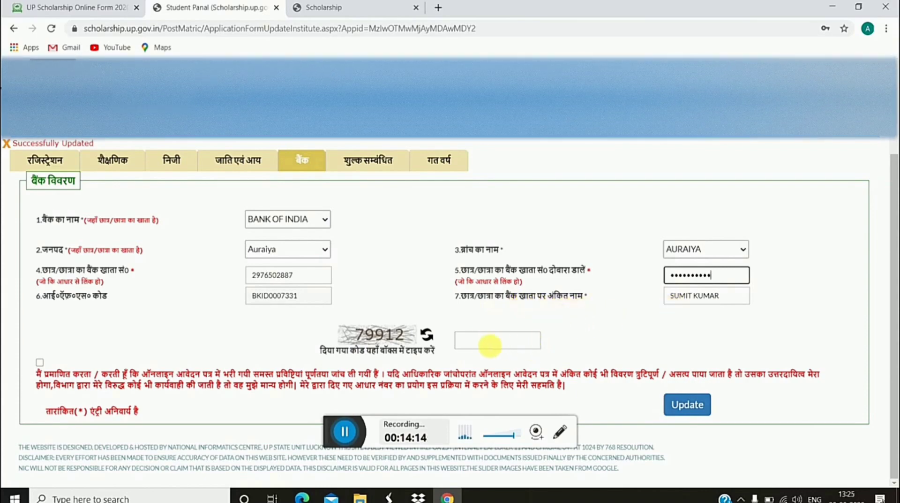
# Step: Enter captcha 79912, accept the declaration and save the bank details
pyautogui.click(497, 340)
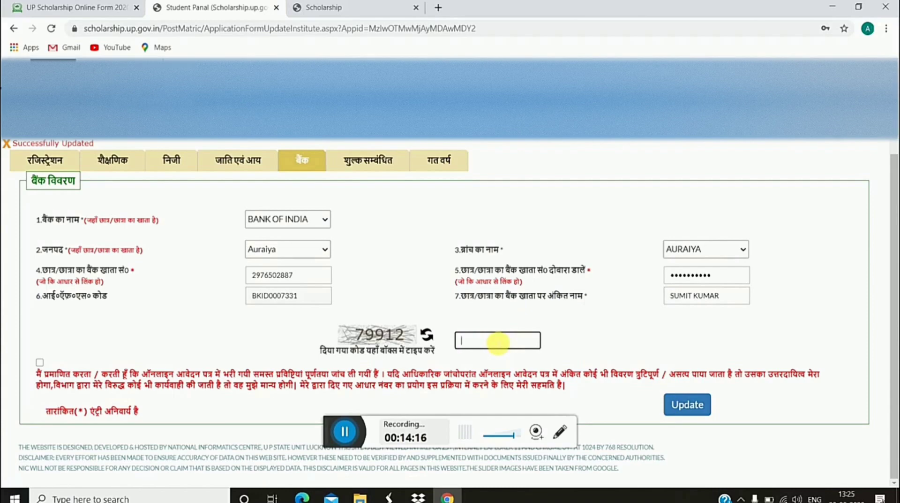
pyautogui.write('7')
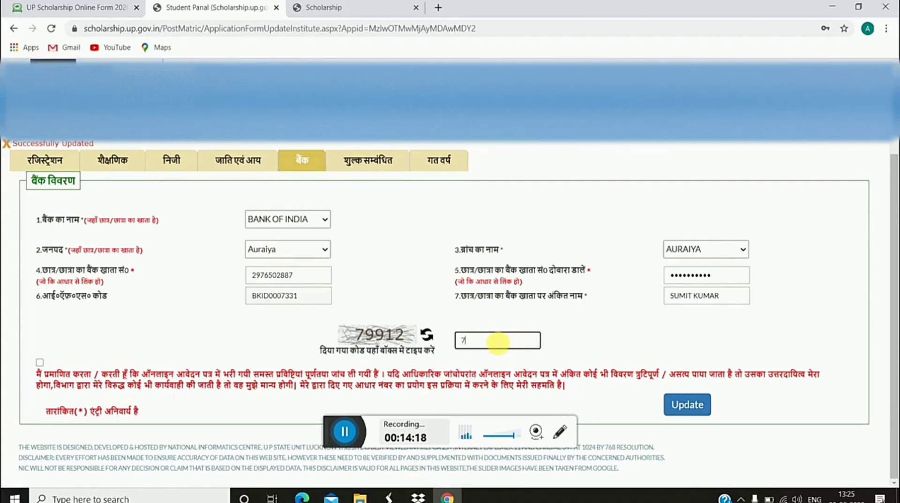
pyautogui.write('99')
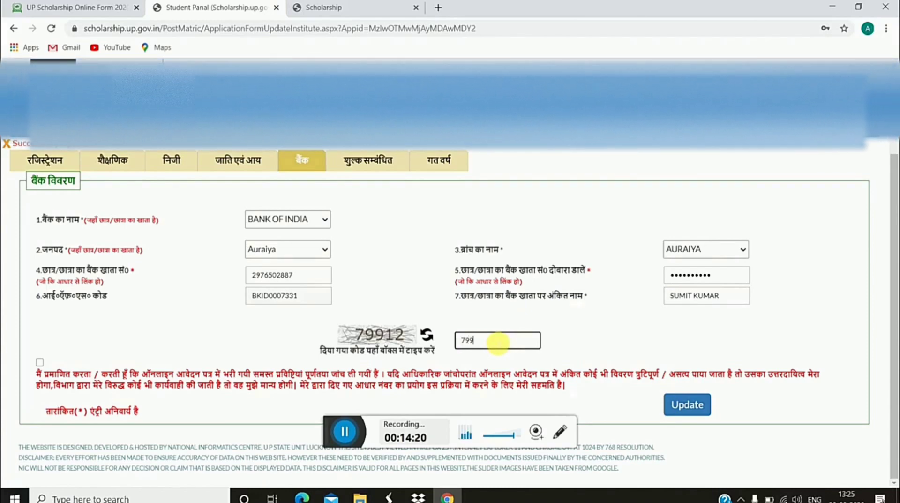
pyautogui.write('12')
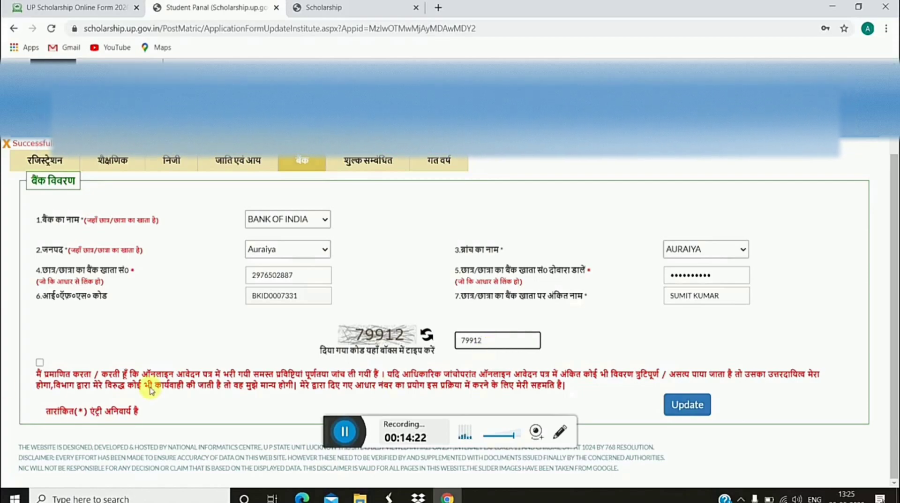
pyautogui.click(39, 363)
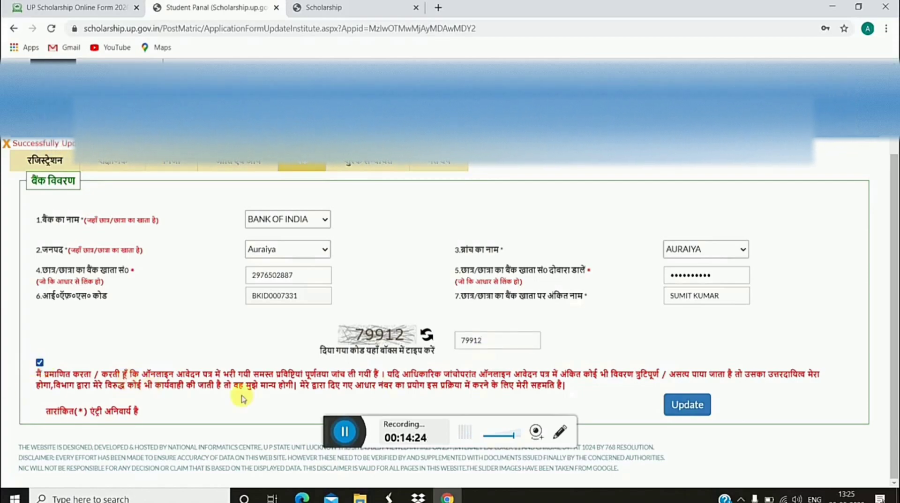
pyautogui.click(686, 409)
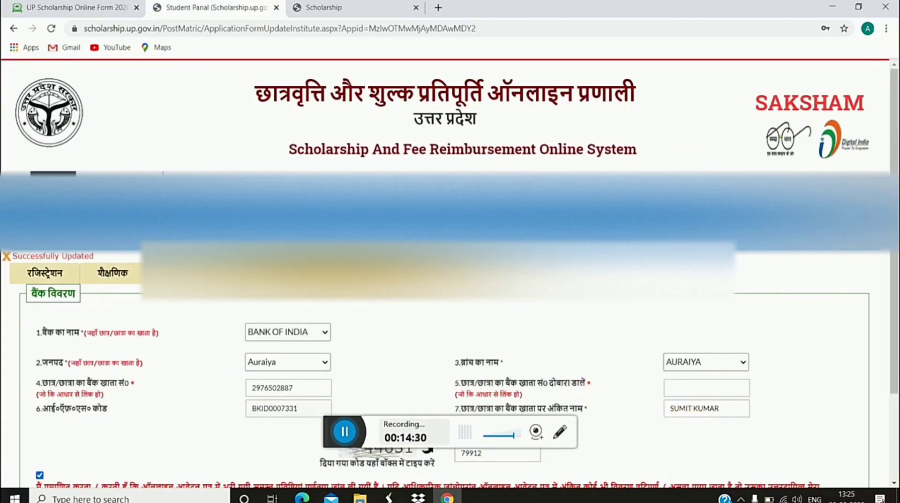
# Step: Switch to the शुल्क सम्बंधित fee details section showing the 4500 annual fee
pyautogui.scroll(-3, 372, 276)
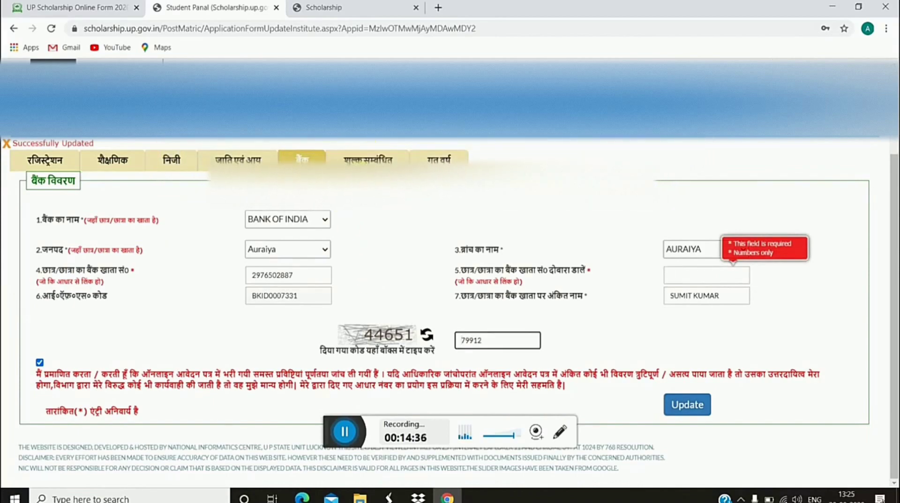
pyautogui.click(363, 163)
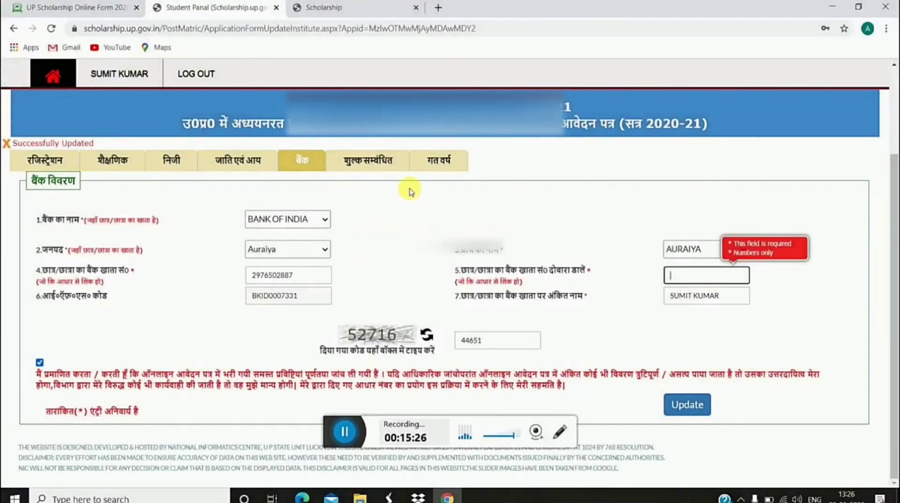
pyautogui.press('Tab')
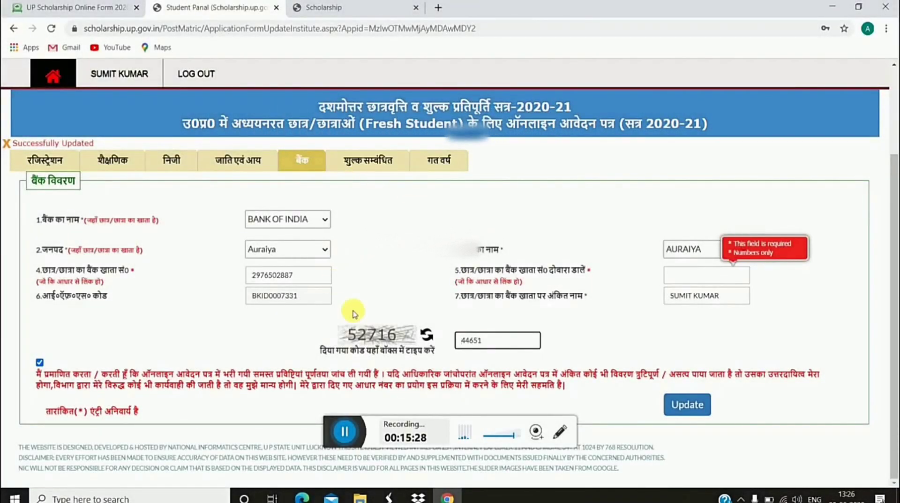
pyautogui.hotkey('shift', 'Tab')
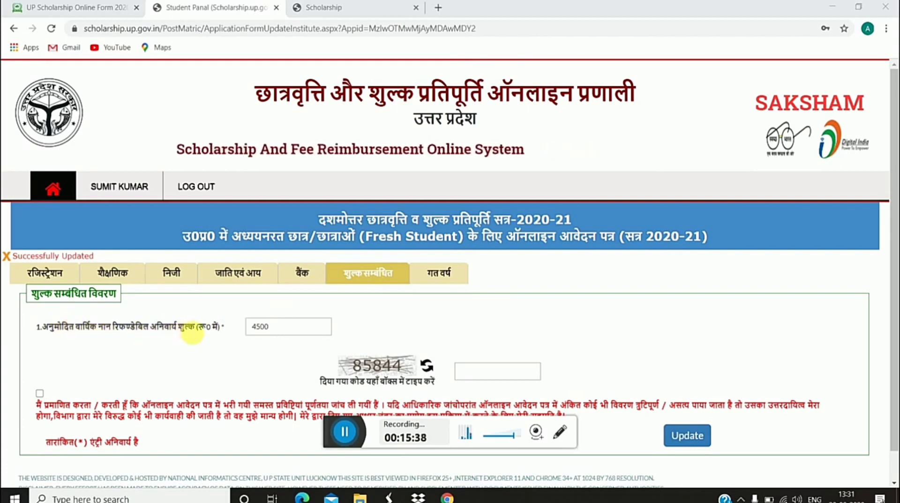
# Step: Confirm the 4500 annual fee, enter security code 85844, accept the declaration and save
pyautogui.click(287, 329)
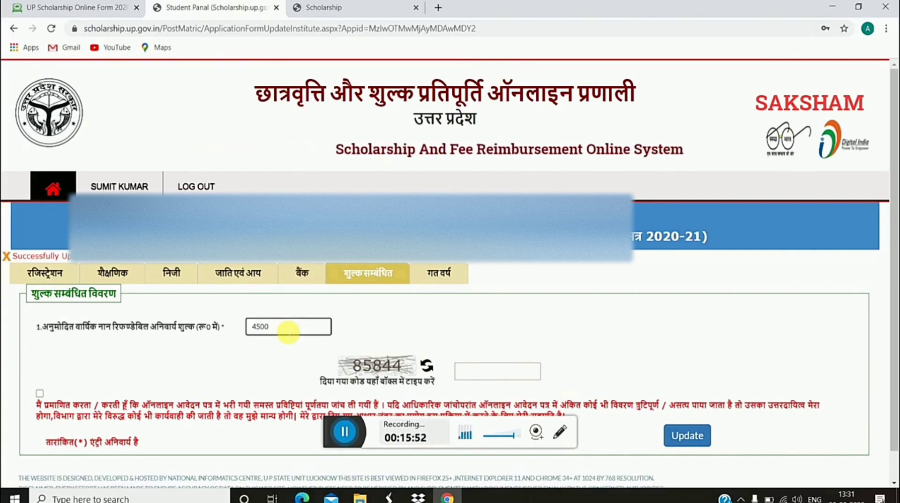
pyautogui.click(483, 372)
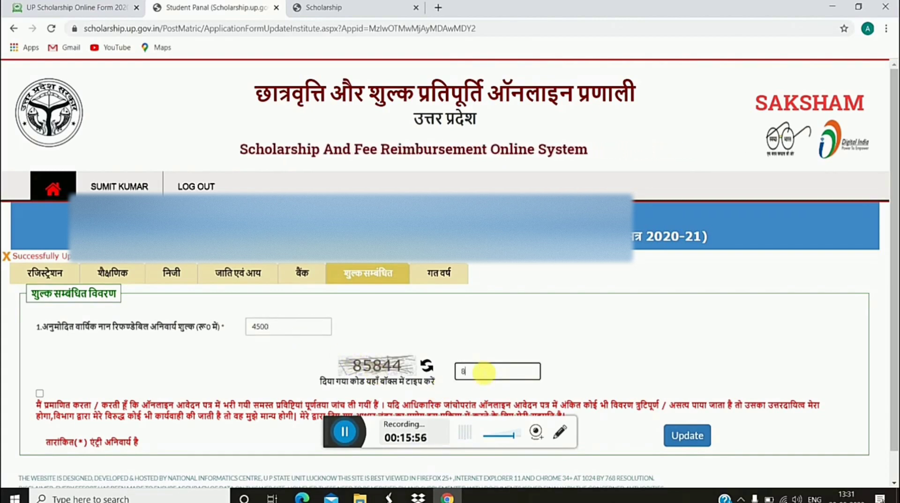
pyautogui.write('85')
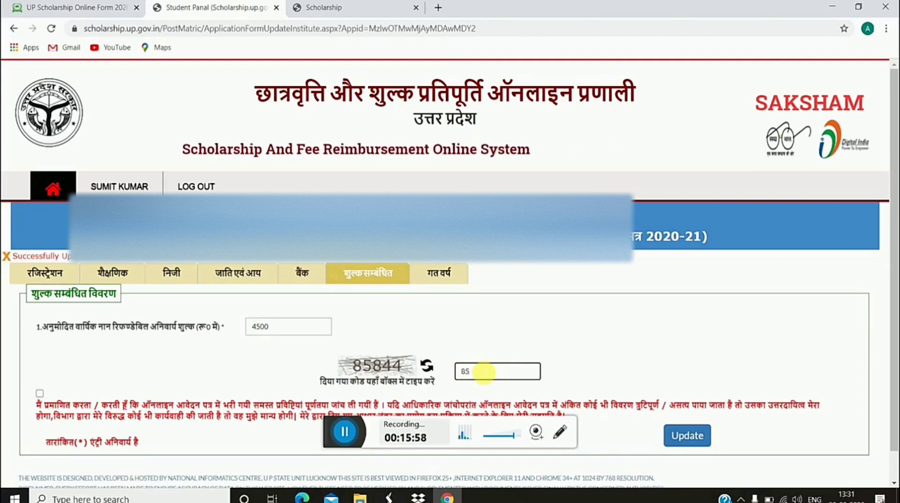
pyautogui.write('8')
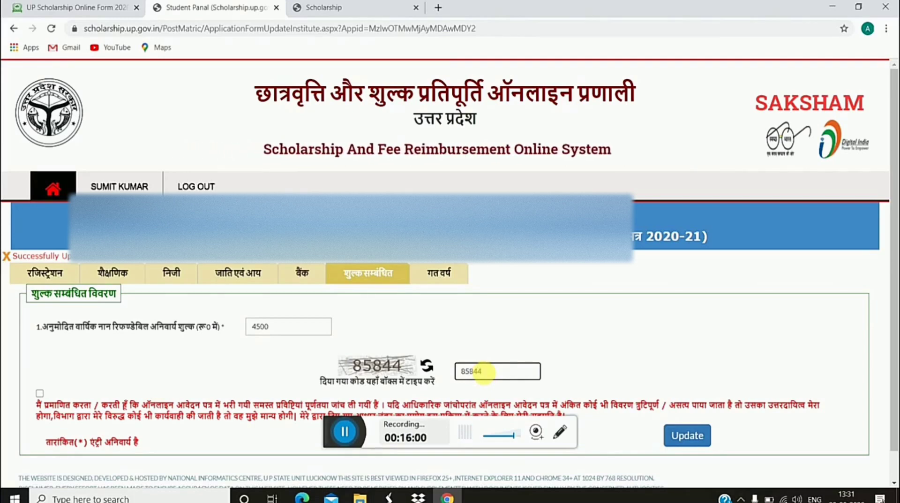
pyautogui.write('44')
pyautogui.click(40, 393)
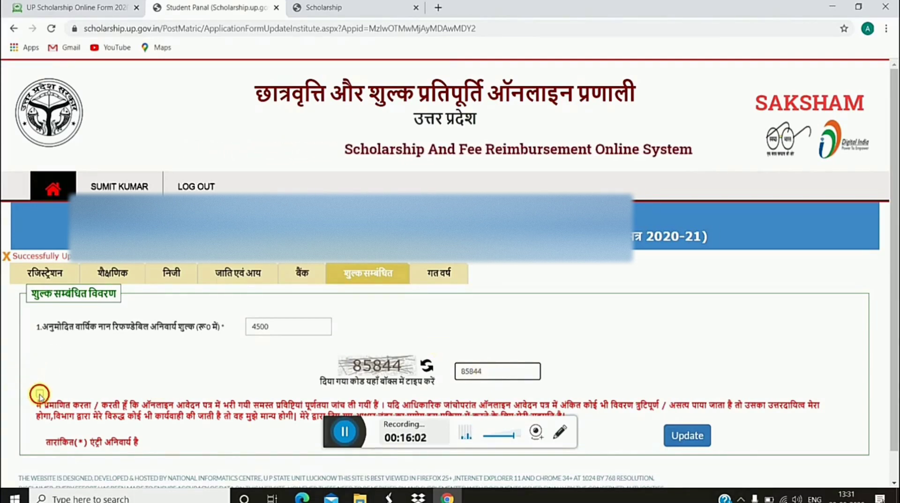
pyautogui.click(677, 439)
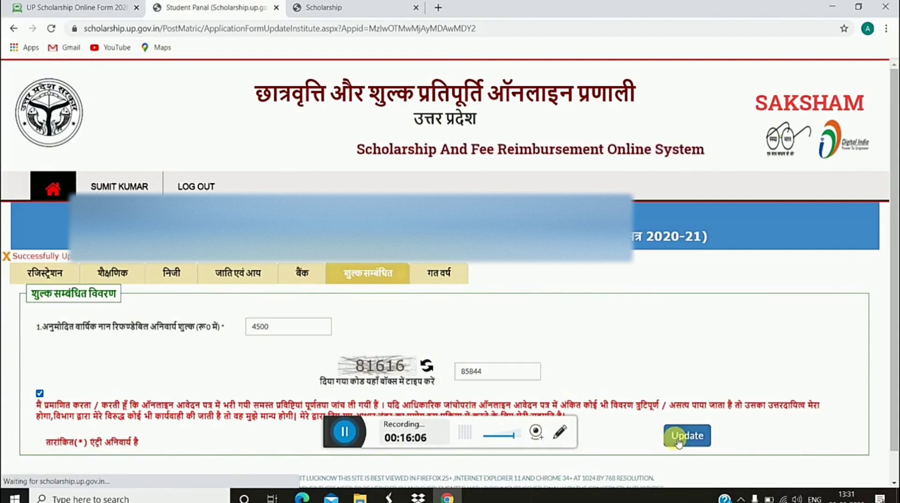
# Step: In the गत वर्ष section, set last year's result to PROMOTED and keep सेमेस्टर प्रणाली
pyautogui.click(423, 274)
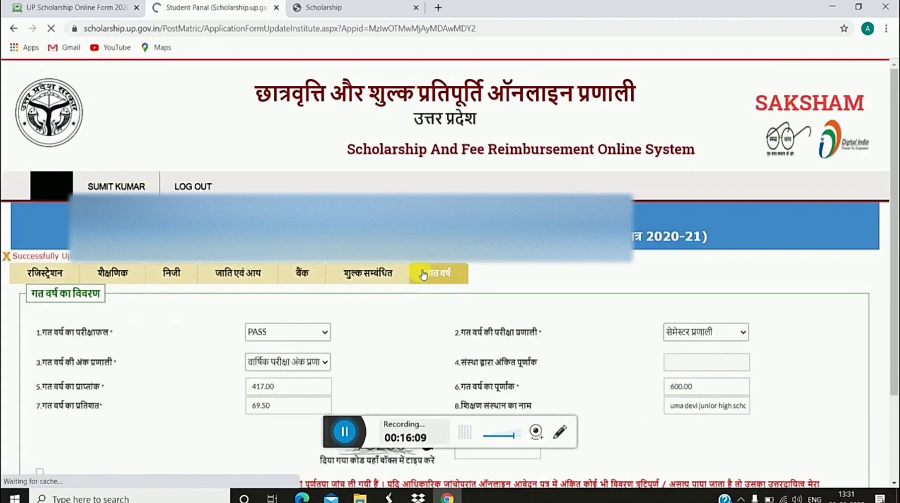
pyautogui.scroll(-3, 423, 274)
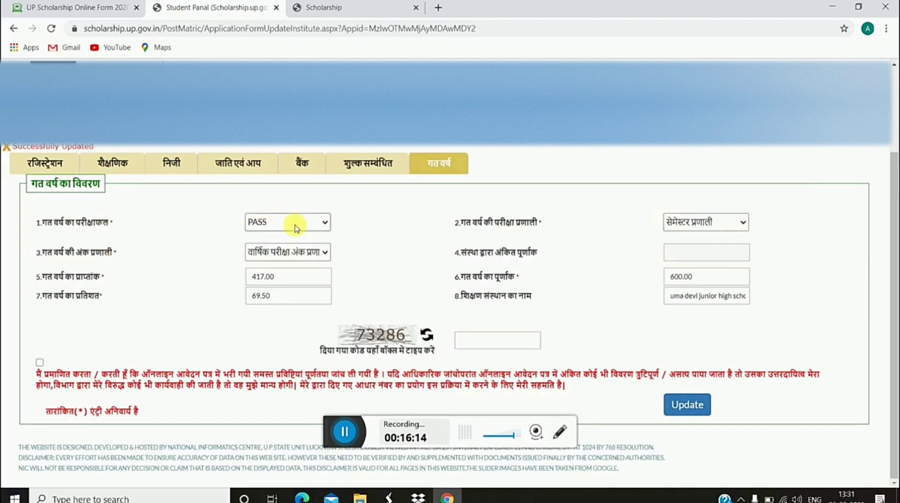
pyautogui.click(296, 225)
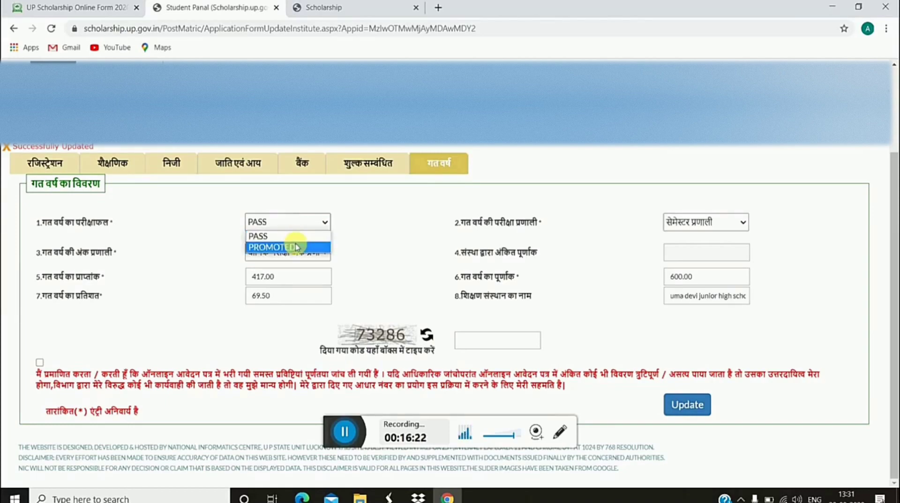
pyautogui.click(297, 246)
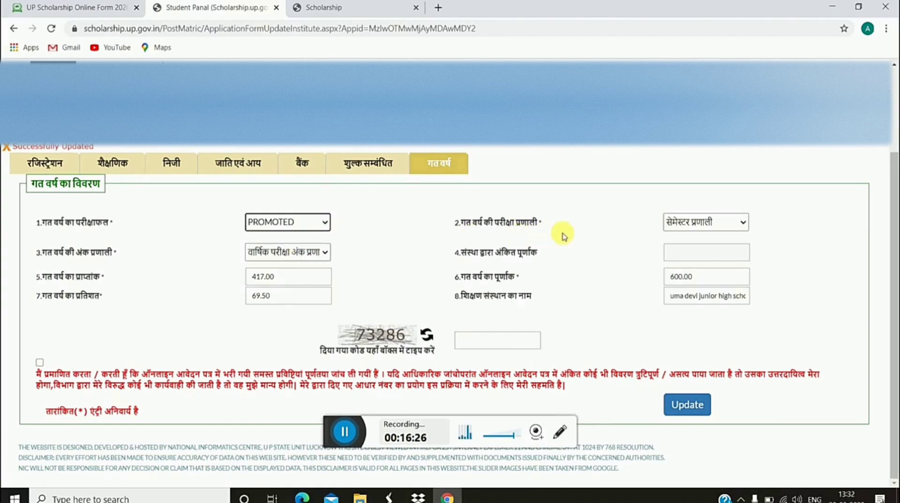
pyautogui.click(713, 232)
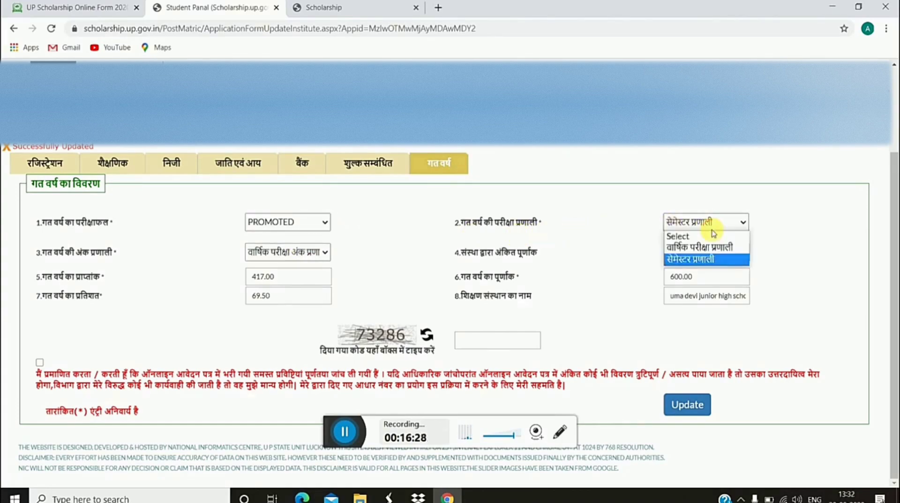
pyautogui.click(689, 258)
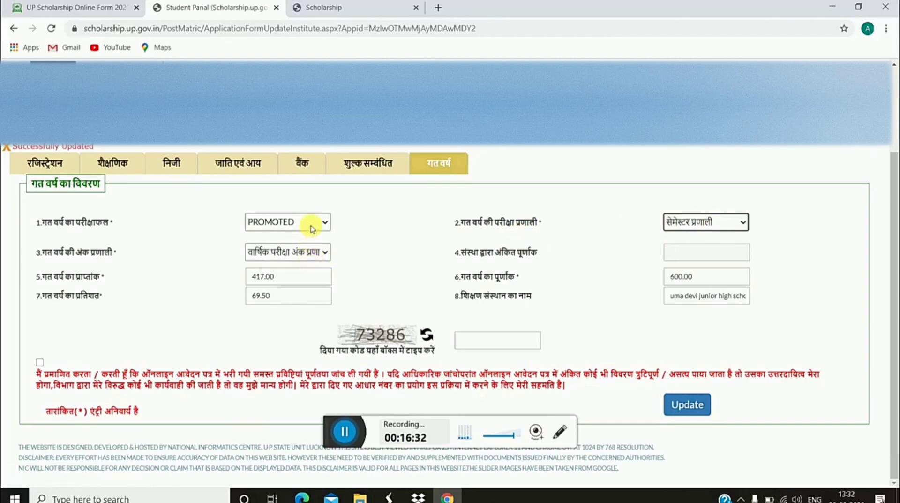
pyautogui.click(695, 249)
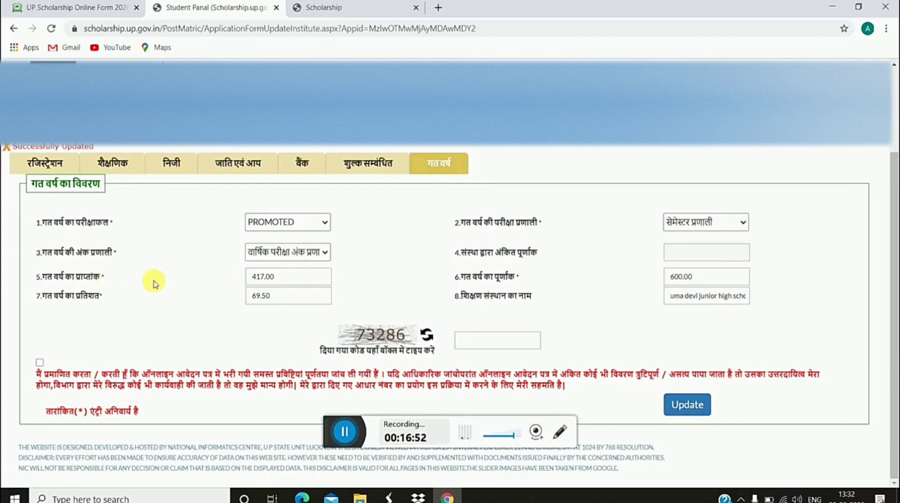
# Step: Change last year's maximum marks from 600 to 500, giving 83.40 percent
pyautogui.click(310, 284)
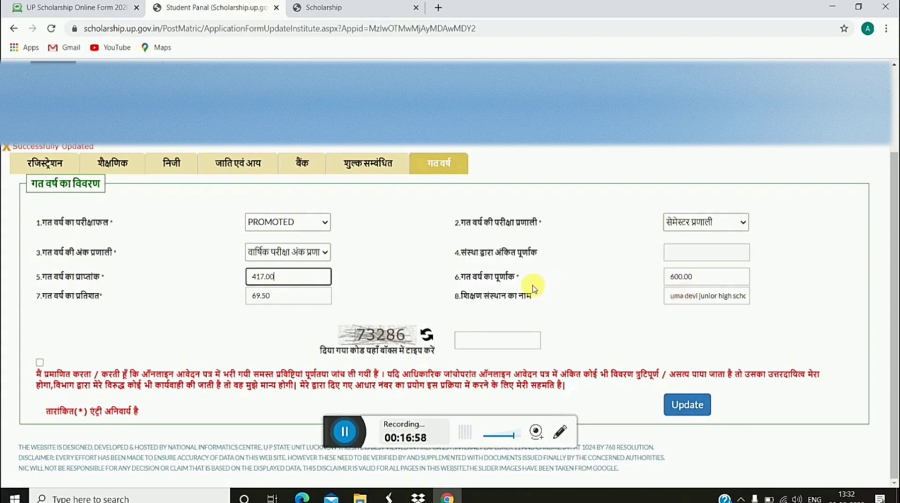
pyautogui.click(716, 278)
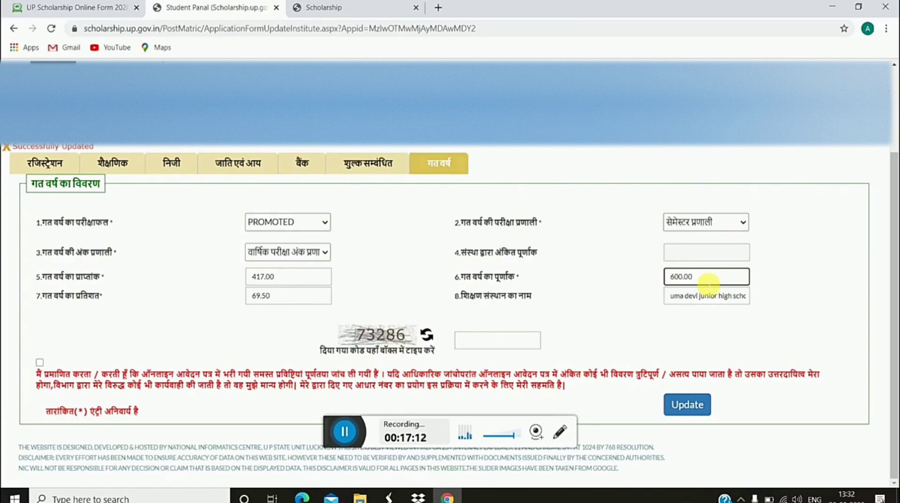
pyautogui.press('BackSpace')
pyautogui.press('BackSpace')
pyautogui.press('BackSpace')
pyautogui.write('500')
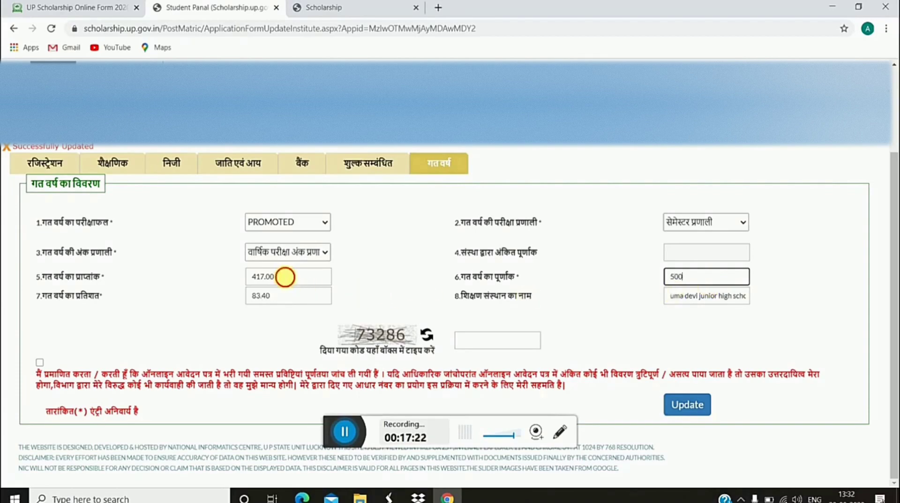
pyautogui.click(288, 276)
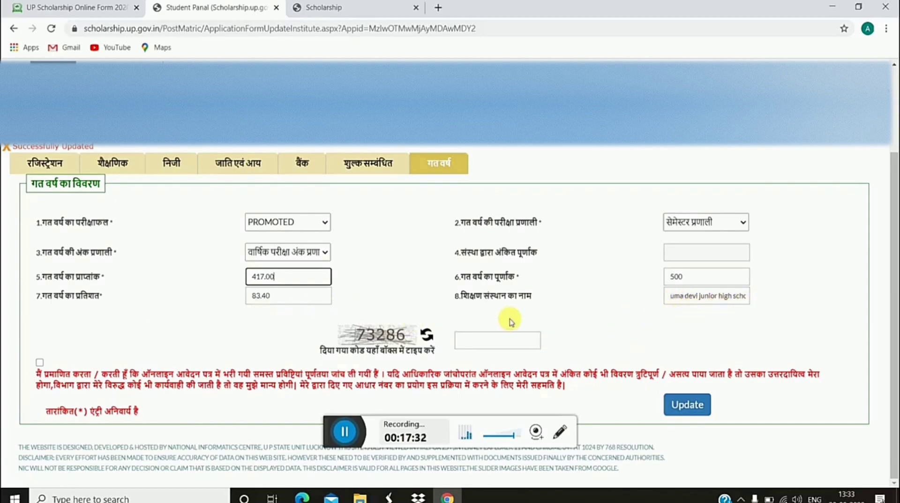
# Step: Enter captcha 73286, accept the declaration and save the previous-year details
pyautogui.click(497, 347)
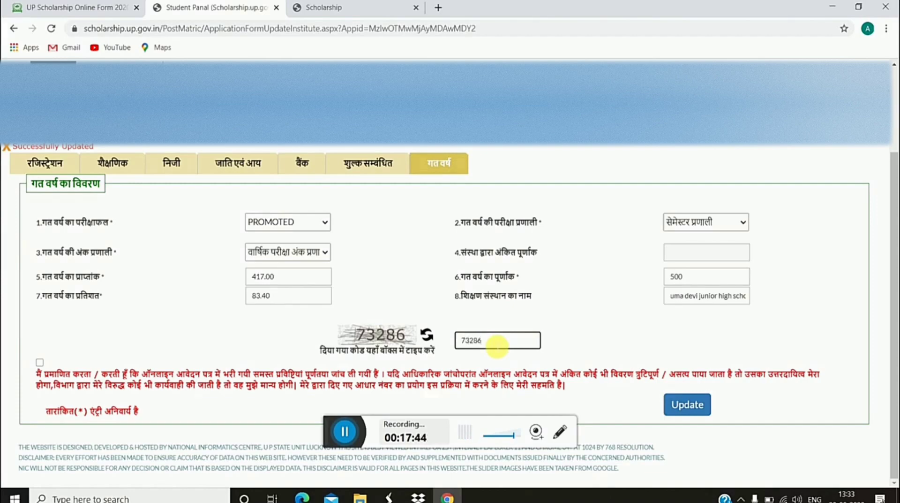
pyautogui.click(40, 362)
pyautogui.click(689, 407)
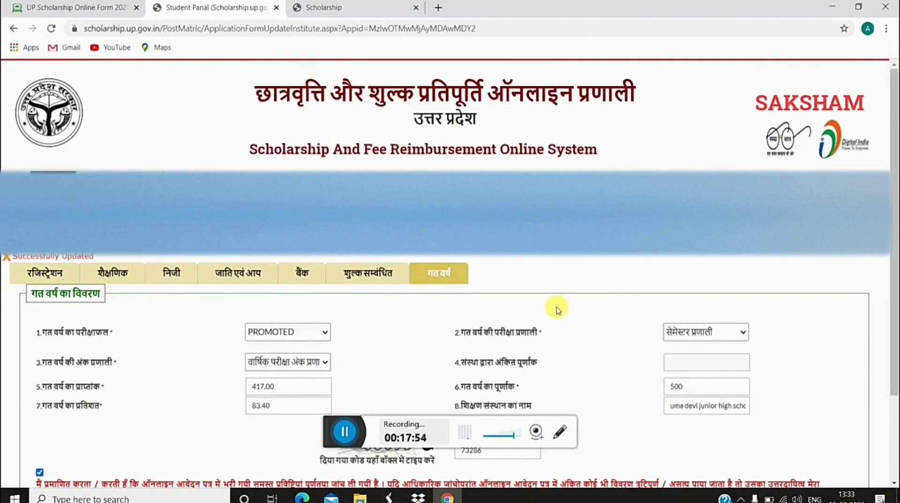
# Step: Go to the फोटो अपलोड करें page and open the Choose File picker for a new photo
pyautogui.click(350, 439)
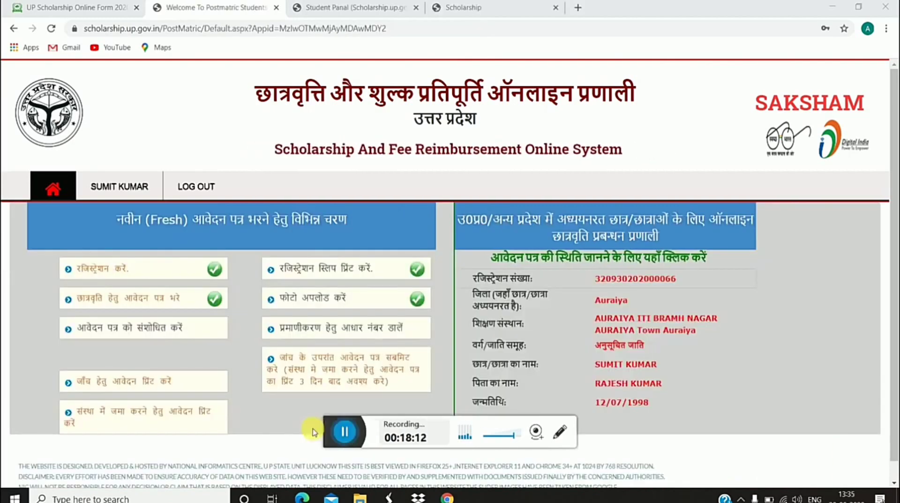
pyautogui.click(322, 296)
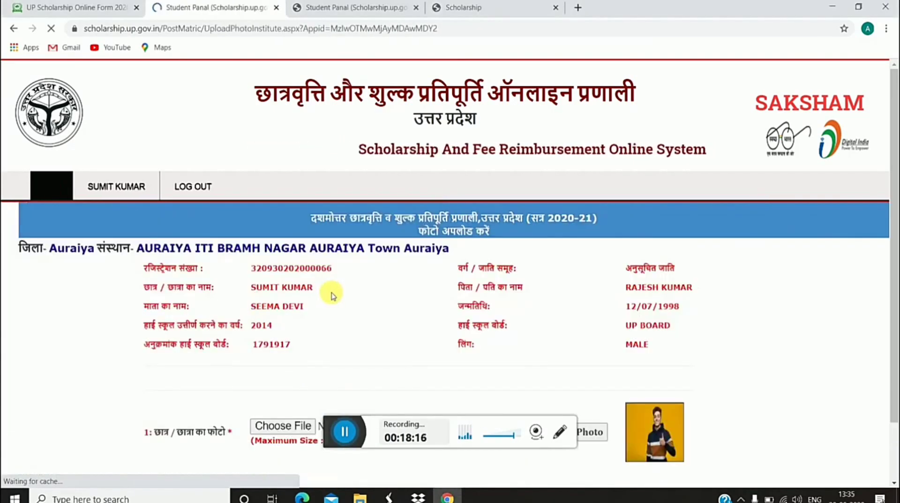
pyautogui.scroll(-1, 437, 341)
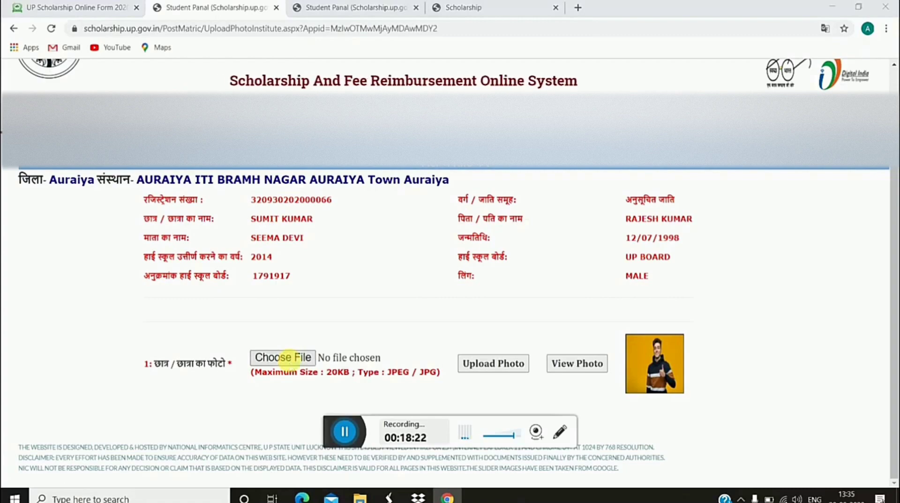
pyautogui.click(293, 364)
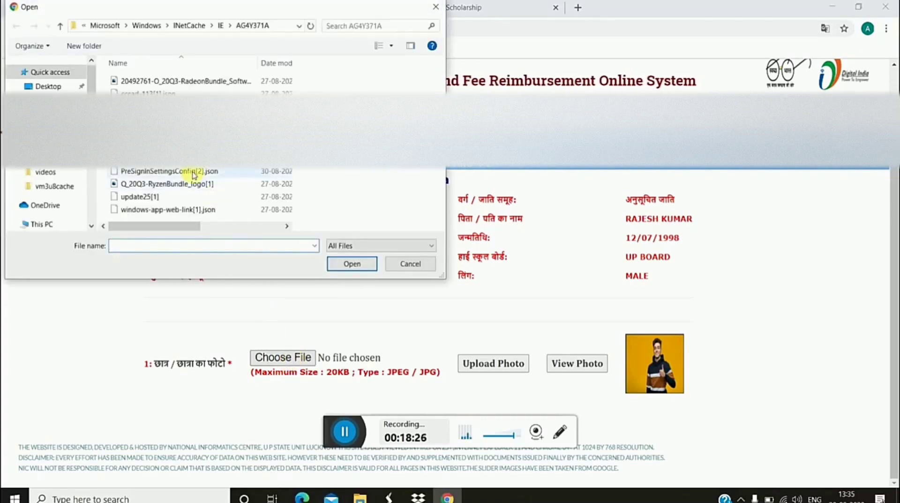
# Step: In the Open dialog, browse to the vivo 1609 phone's Internal storage folder
pyautogui.hscroll(5, 195, 183)
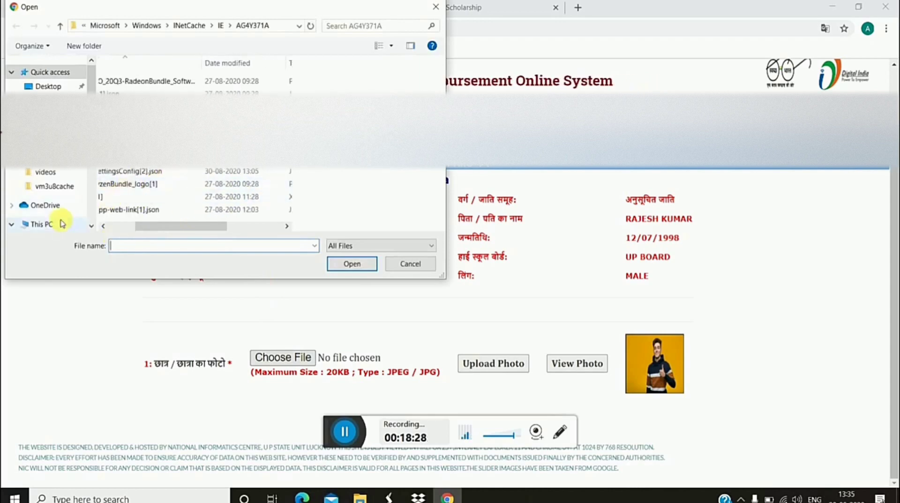
pyautogui.scroll(-1, 66, 202)
pyautogui.scroll(-4, 66, 202)
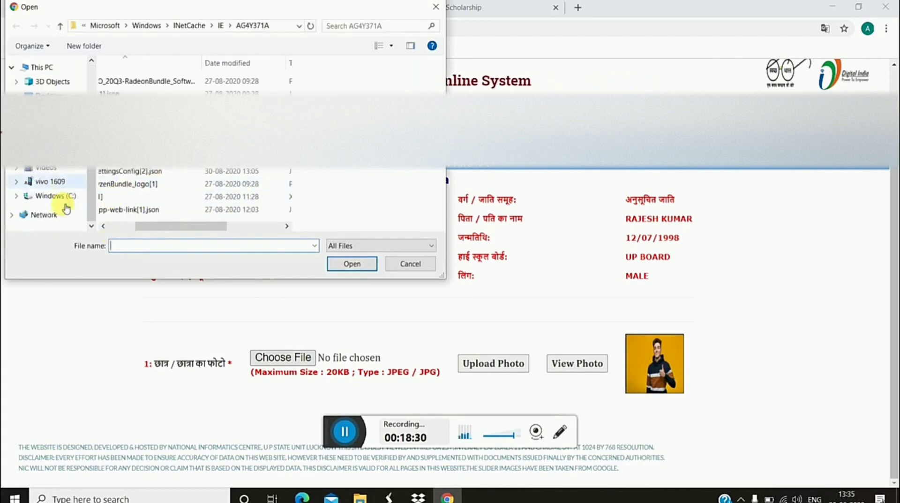
pyautogui.click(66, 185)
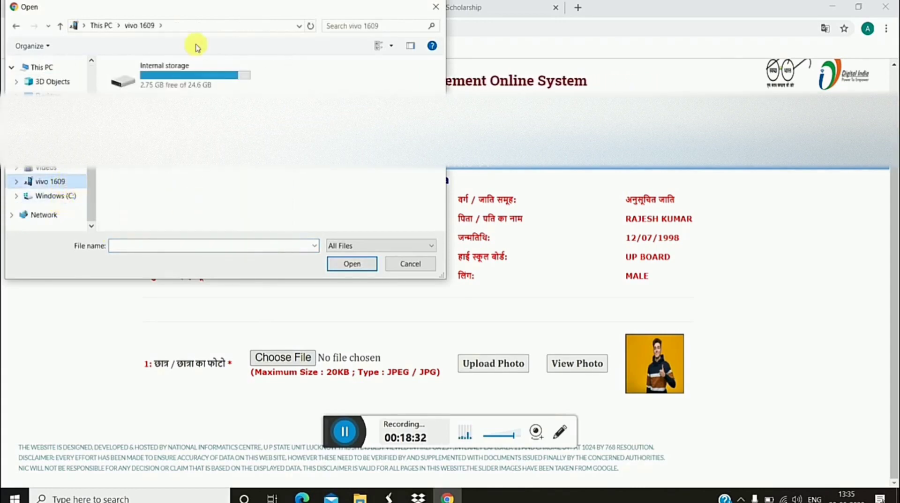
pyautogui.rightClick(179, 85)
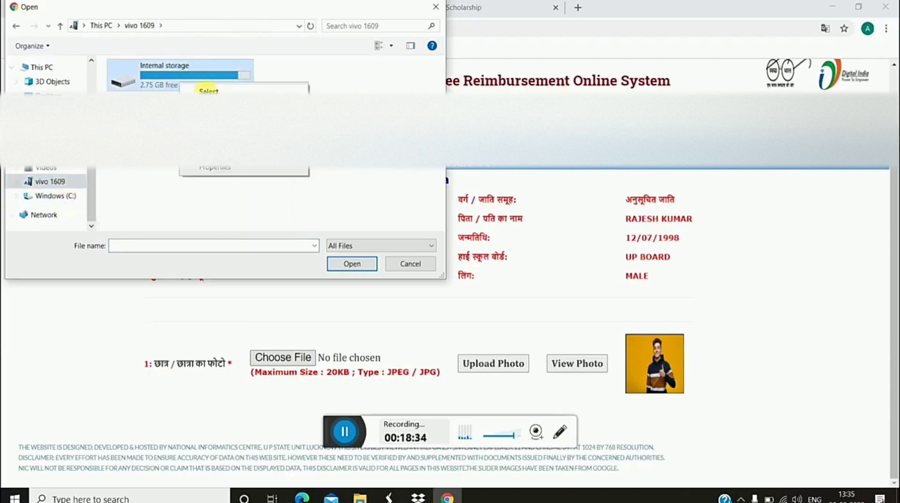
pyautogui.click(209, 92)
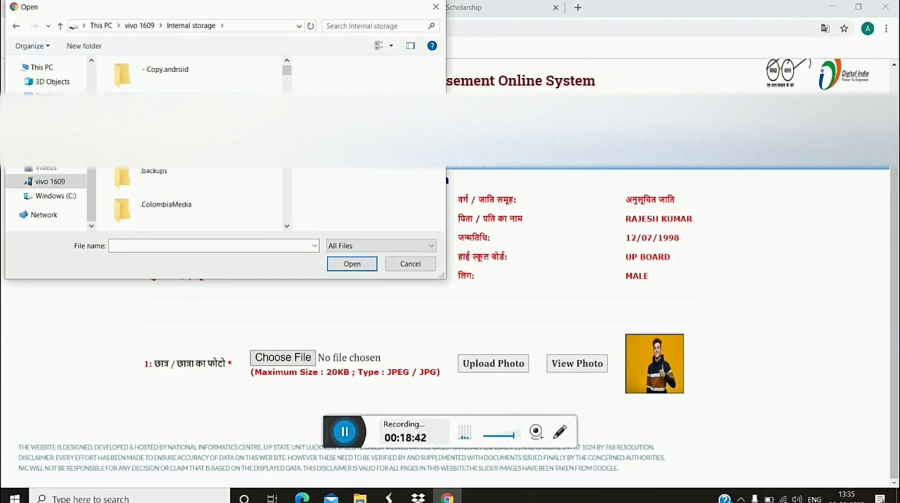
# Step: Select the PicsArt image as the student photo and return to the renewal steps page
pyautogui.scroll(-10, 194, 141)
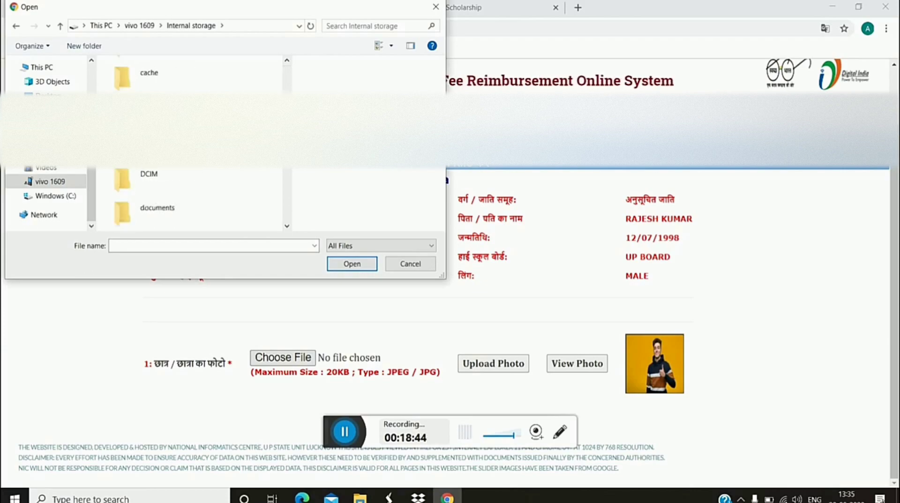
pyautogui.scroll(-10, 194, 140)
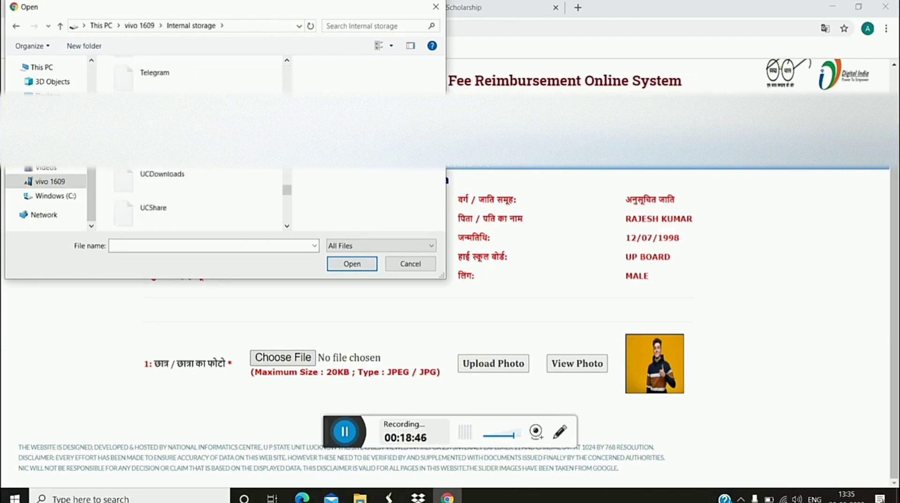
pyautogui.scroll(-2, 195, 140)
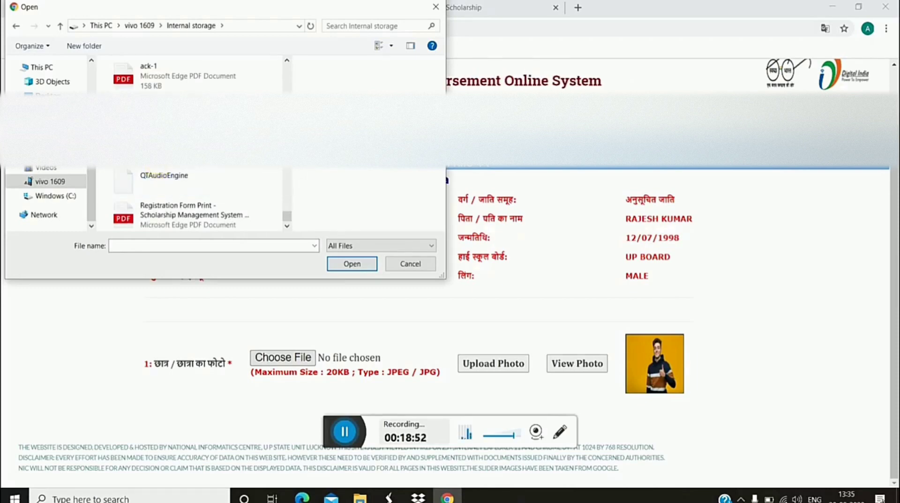
pyautogui.click(169, 114)
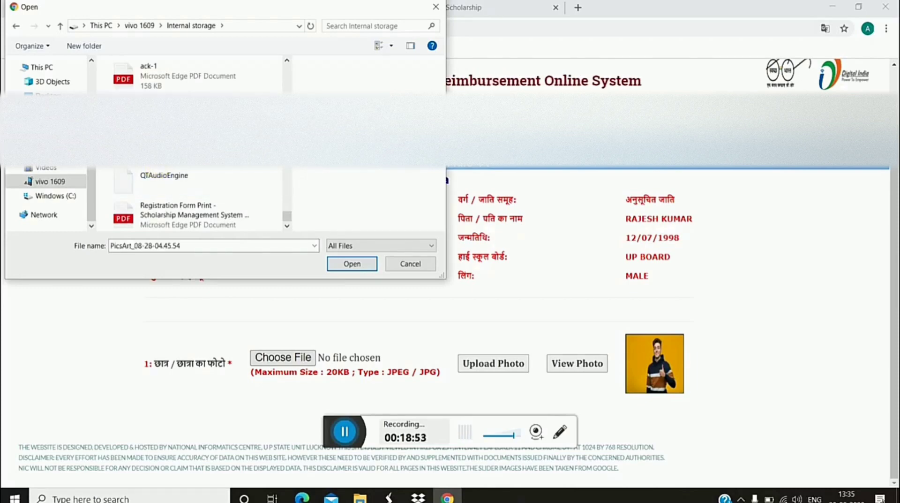
pyautogui.rightClick(286, 235)
pyautogui.click(349, 264)
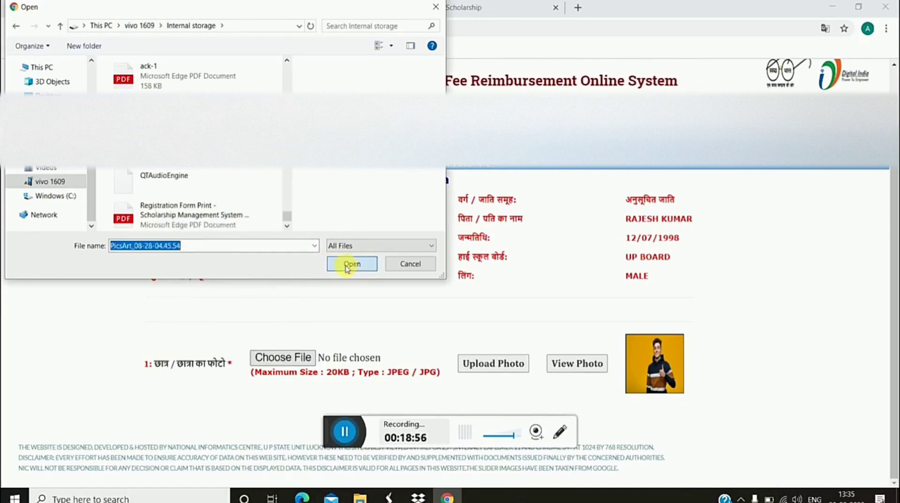
pyautogui.click(348, 264)
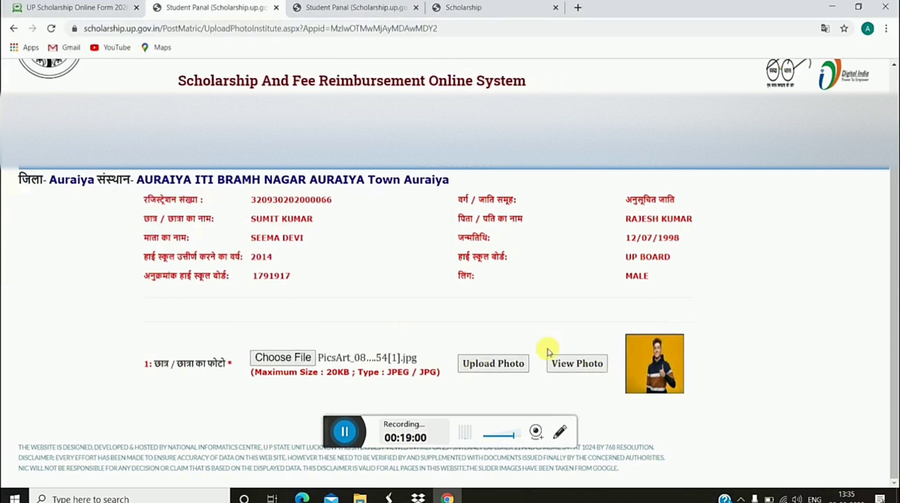
pyautogui.click(583, 364)
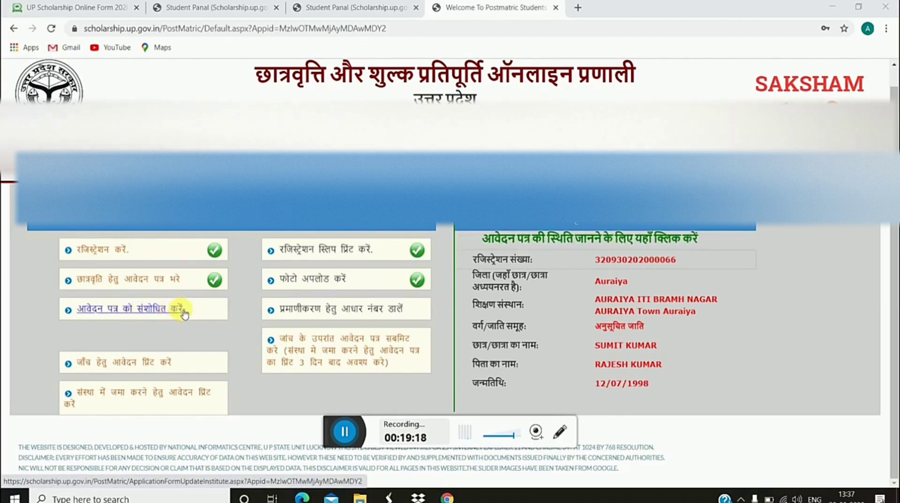
# Step: Open the प्रमाणीकरण हेतु आधार नंबर डालें form and enter the student's Aadhaar number in fields 3 and 4
pyautogui.click(323, 311)
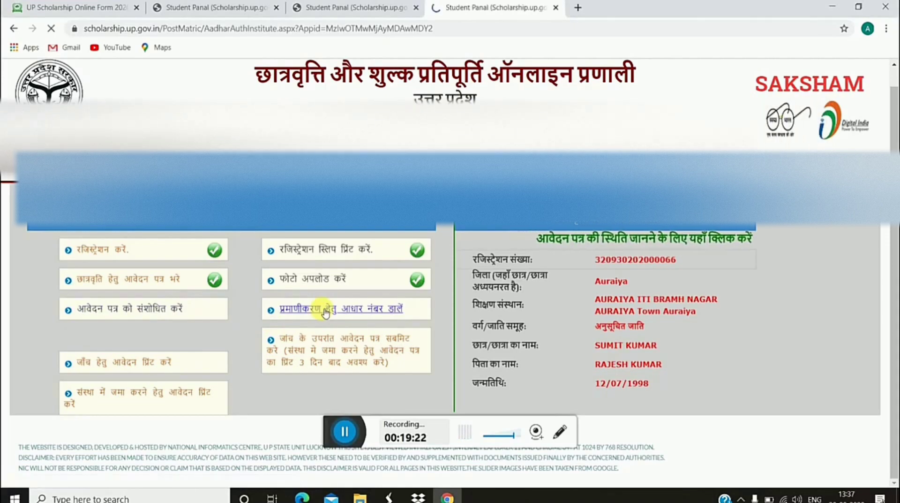
pyautogui.scroll(-5, 344, 315)
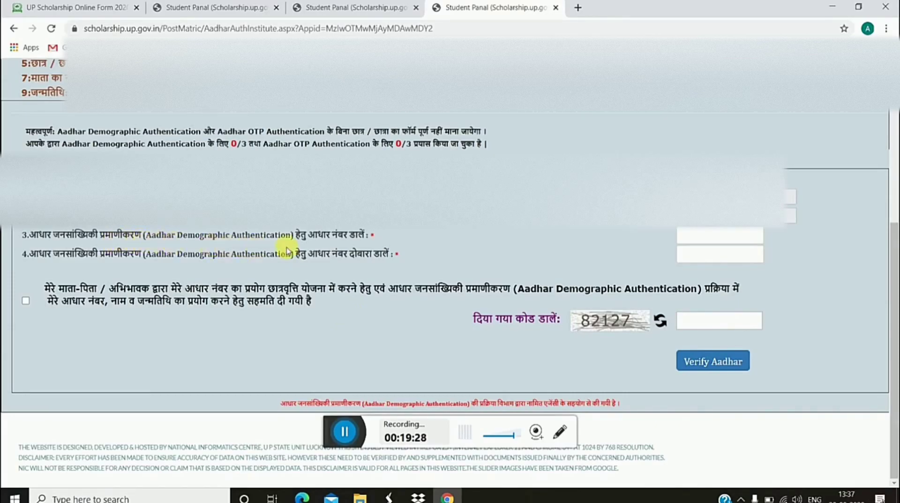
pyautogui.click(699, 236)
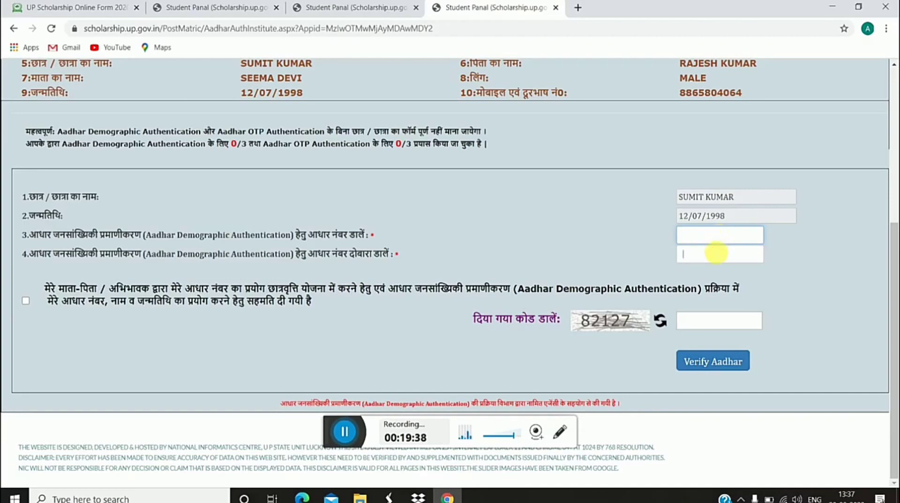
pyautogui.click(701, 327)
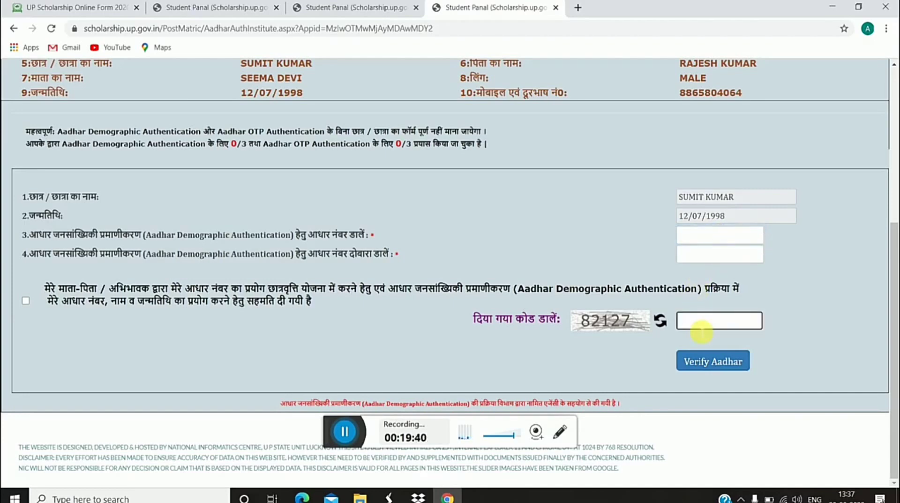
pyautogui.click(712, 235)
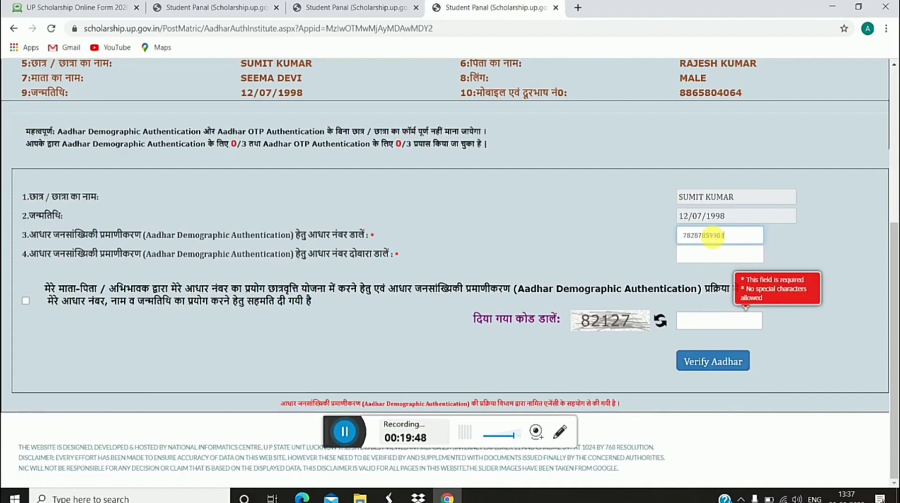
pyautogui.click(720, 255)
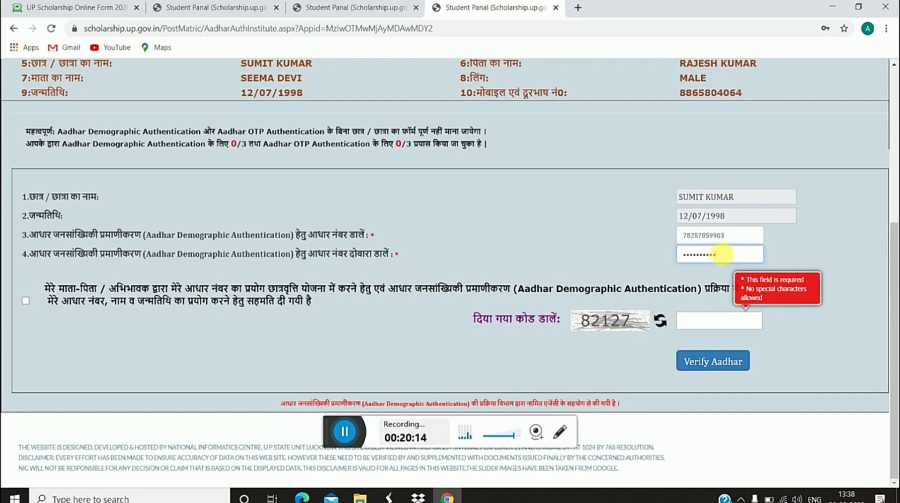
# Step: Correct the Aadhaar number in field 3, enter the displayed captcha code and click Verify Aadhar
pyautogui.click(735, 241)
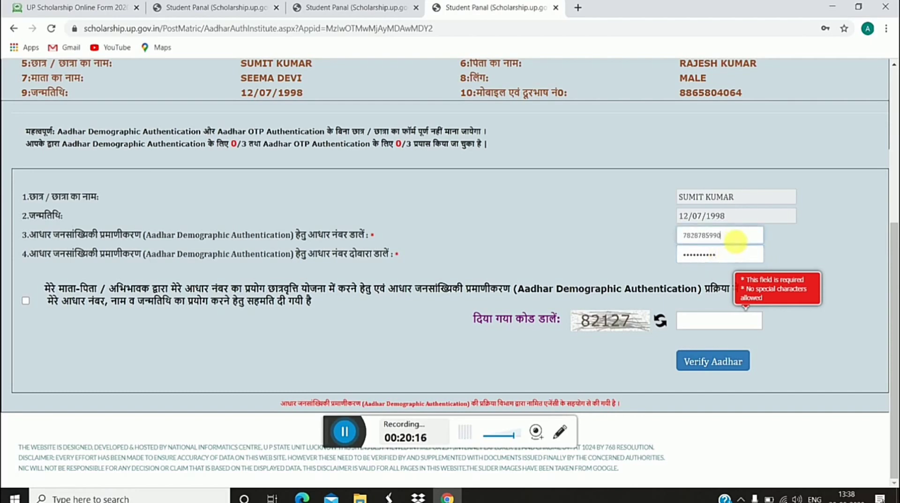
pyautogui.click(712, 321)
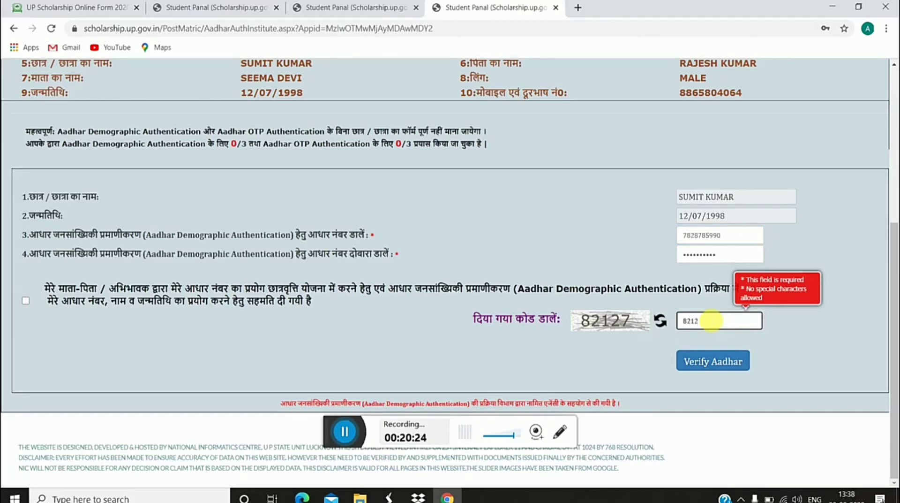
pyautogui.click(714, 362)
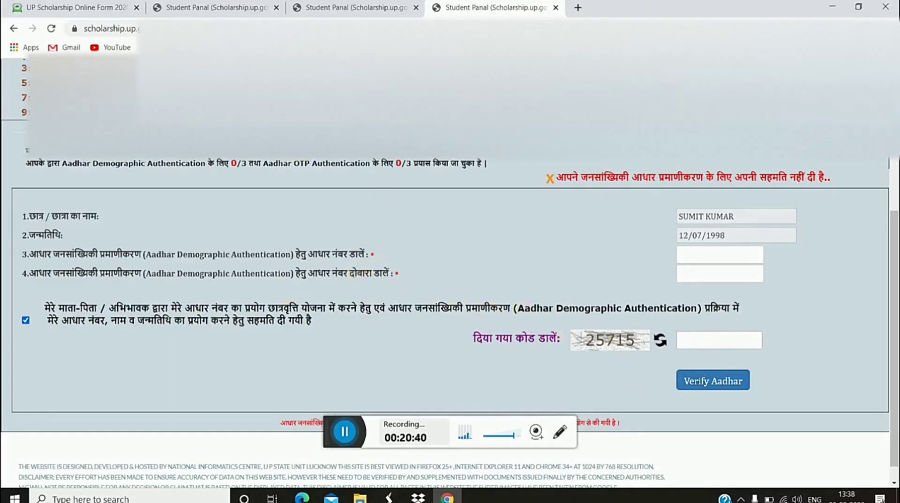
# Step: From the sarkarijob.co listing tab, open the Postmatric student panel in a new tab
pyautogui.scroll(3, 293, 203)
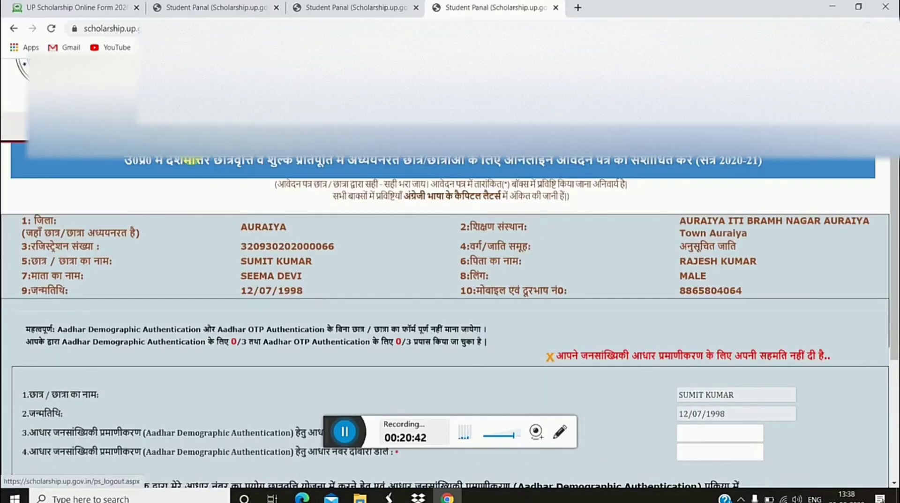
pyautogui.scroll(-3, 293, 203)
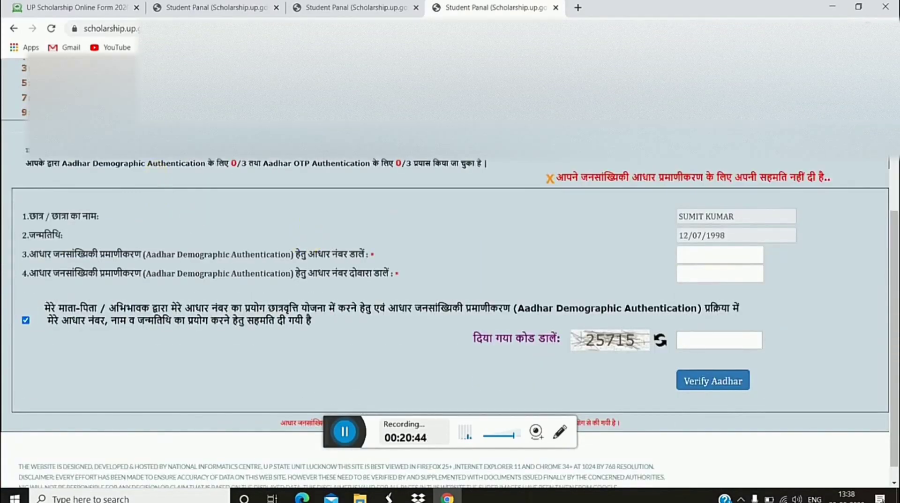
pyautogui.click(178, 8)
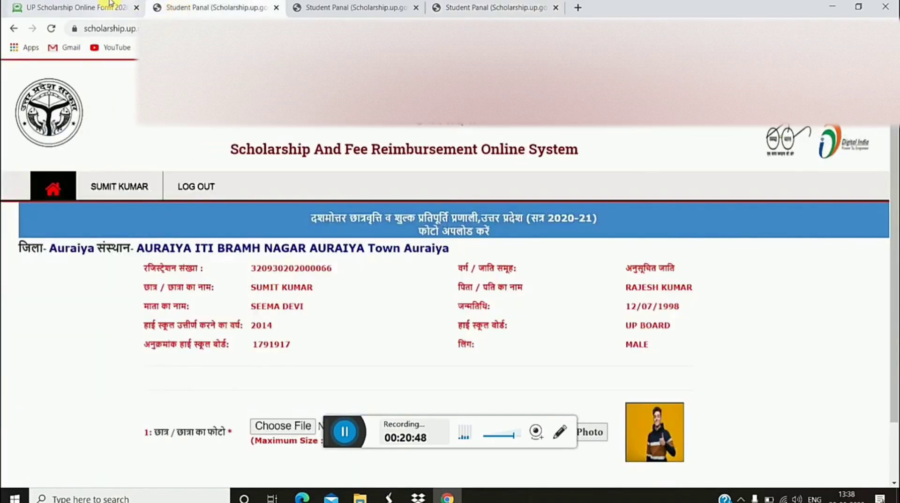
pyautogui.click(121, 6)
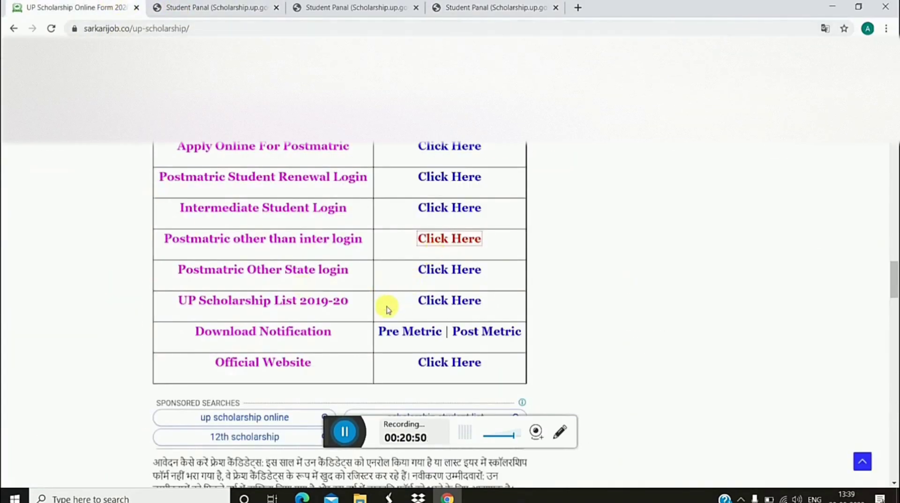
pyautogui.click(346, 432)
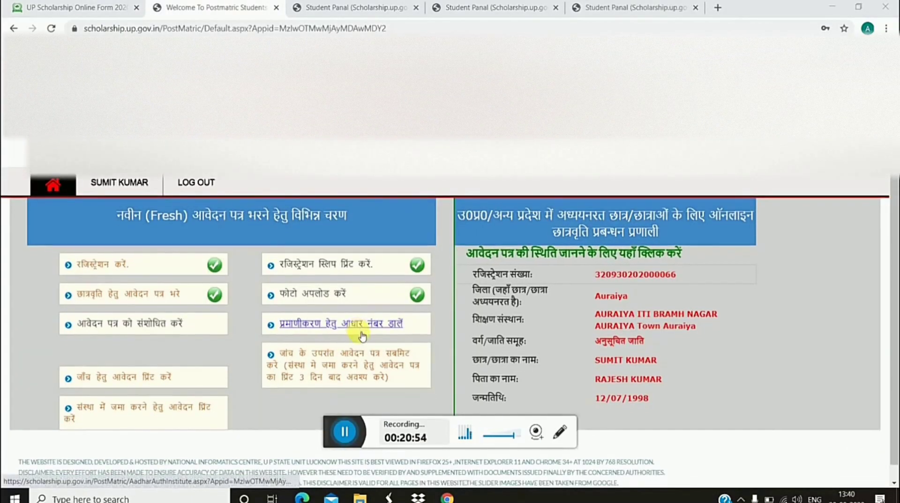
pyautogui.scroll(-1, 363, 330)
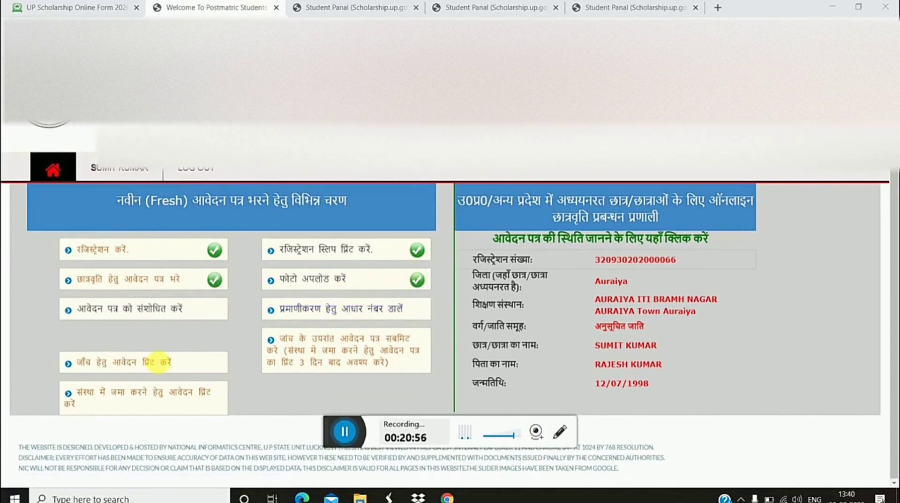